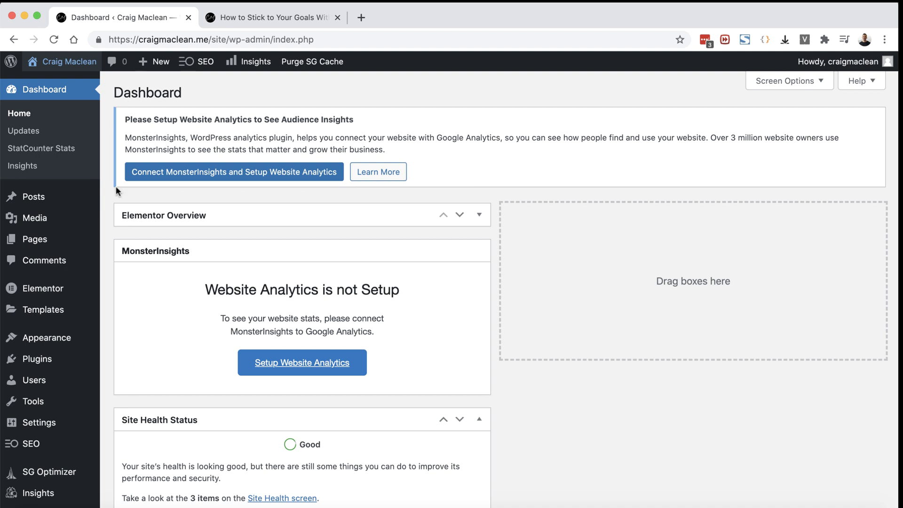
Step: Search the plugin directory for 'wpdiscuz', then install and activate Comments – wpDiscuz
mouse_move(75, 363)
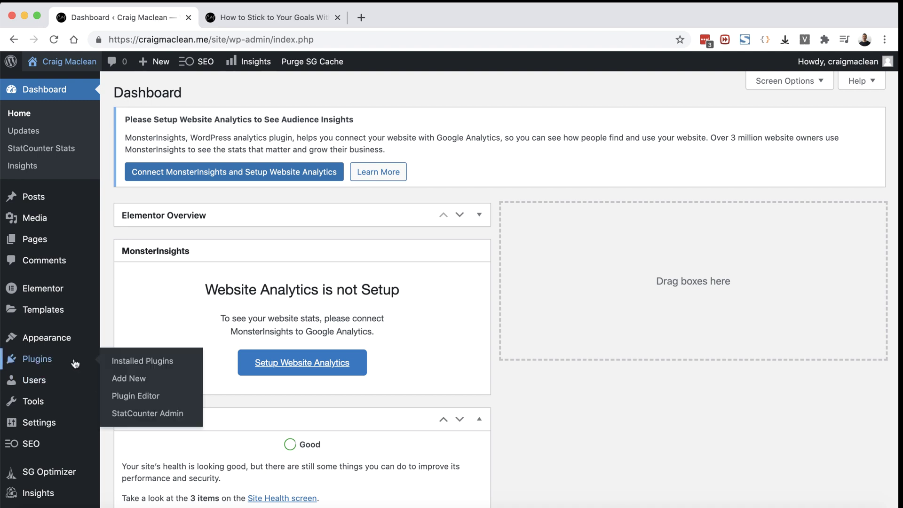
click(135, 379)
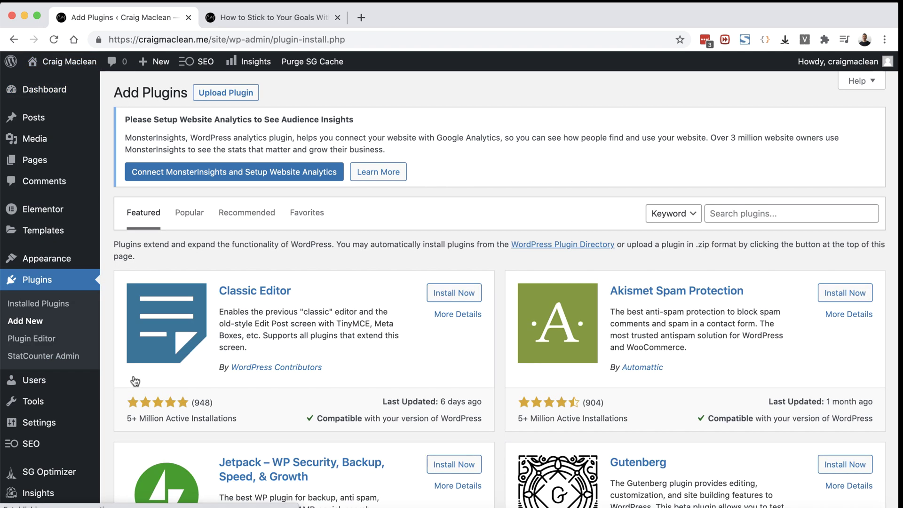
click(742, 211)
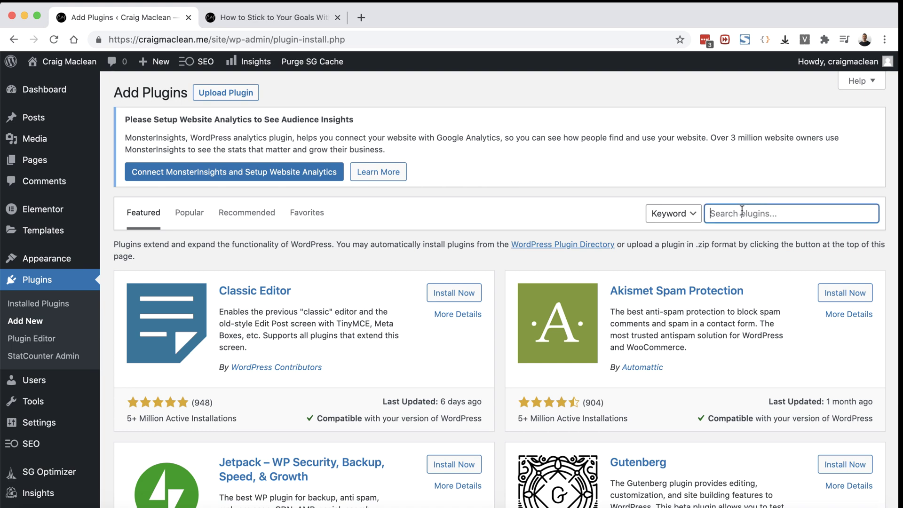
text(wpdi)
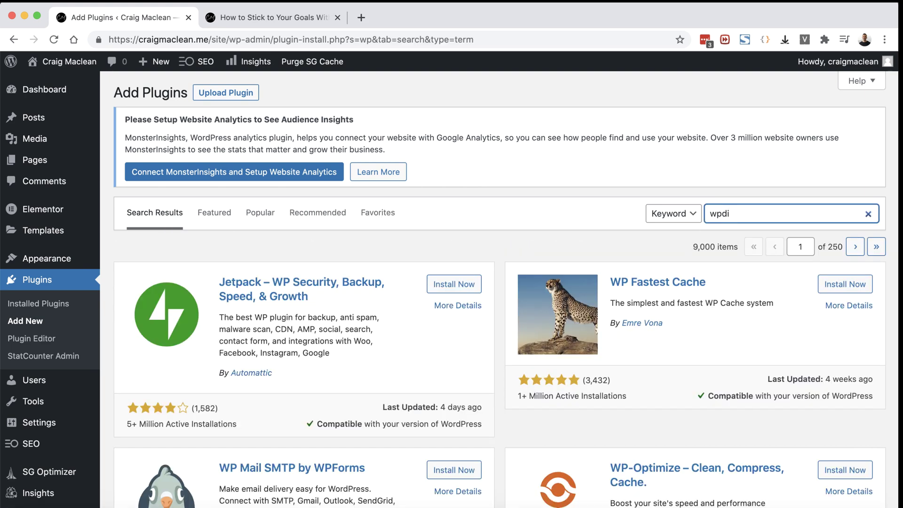
text(scuz)
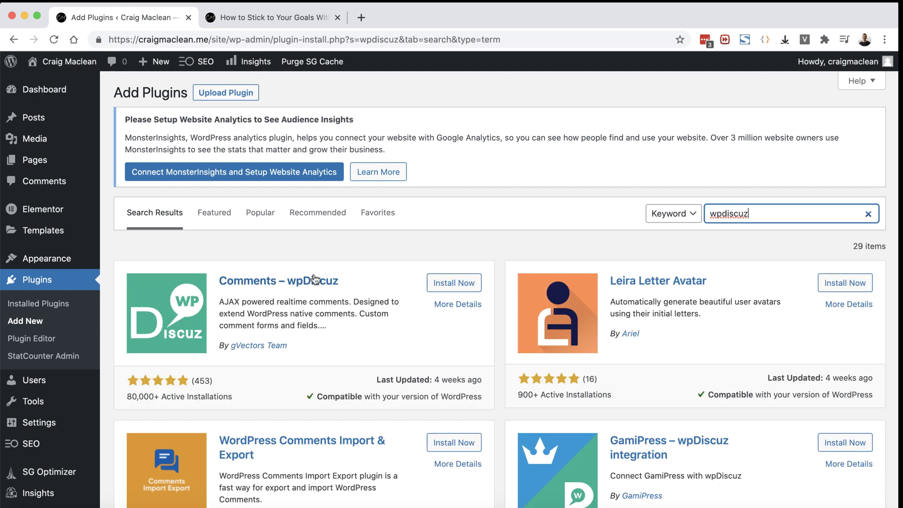
click(450, 284)
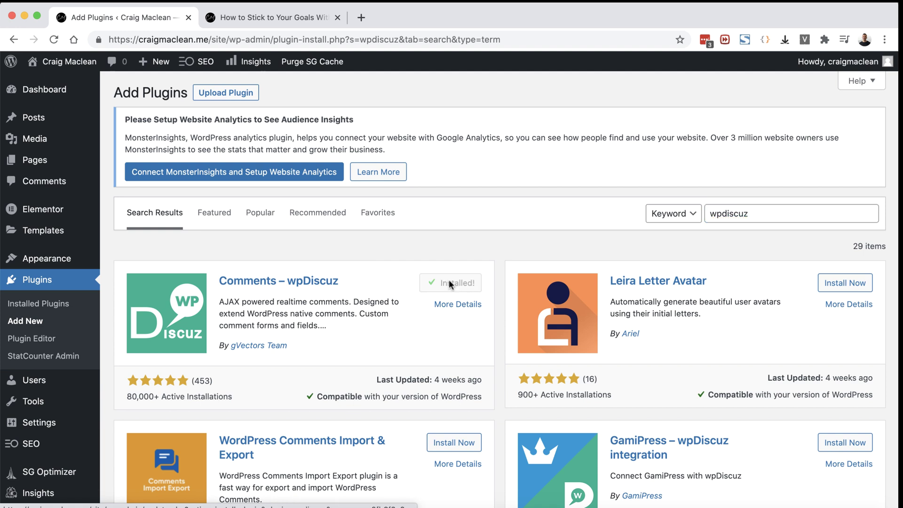
click(451, 285)
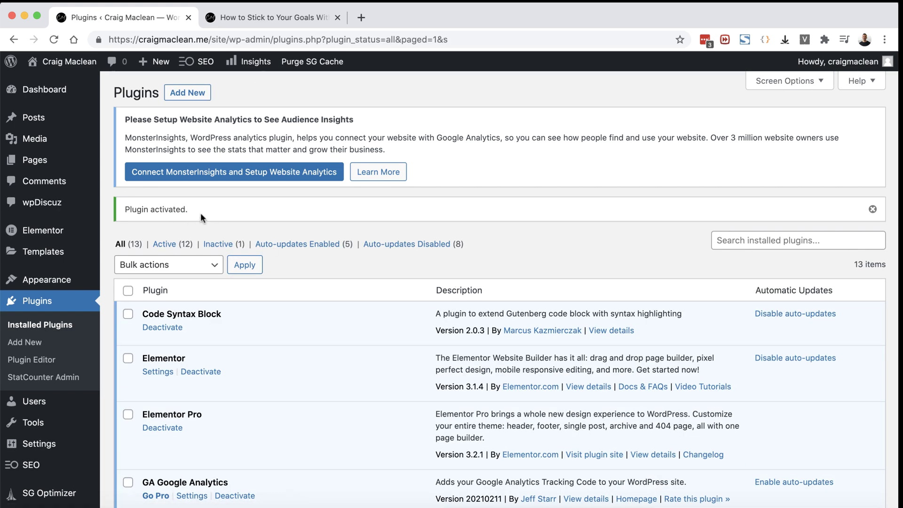
Step: Open the wpDiscuz dashboard from the Plugins list, then its Settings page
scroll(200, 214, down, 12)
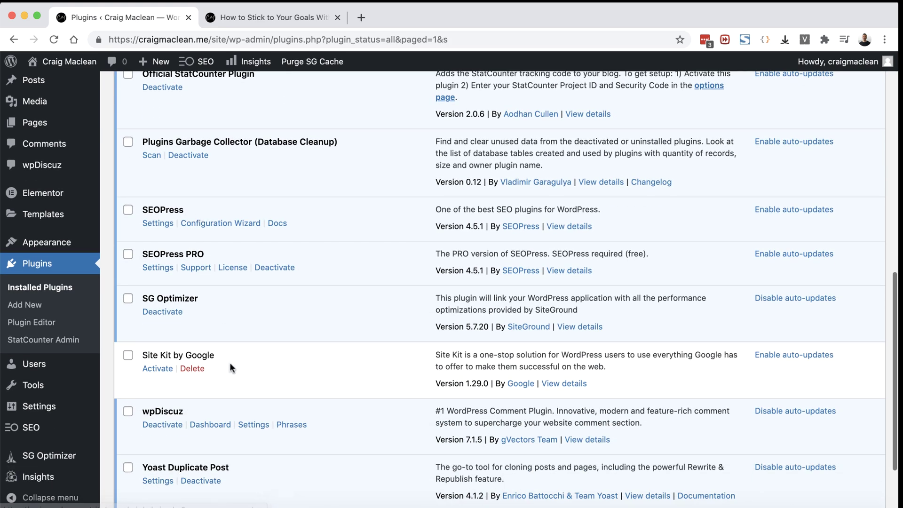
scroll(229, 362, down, 3)
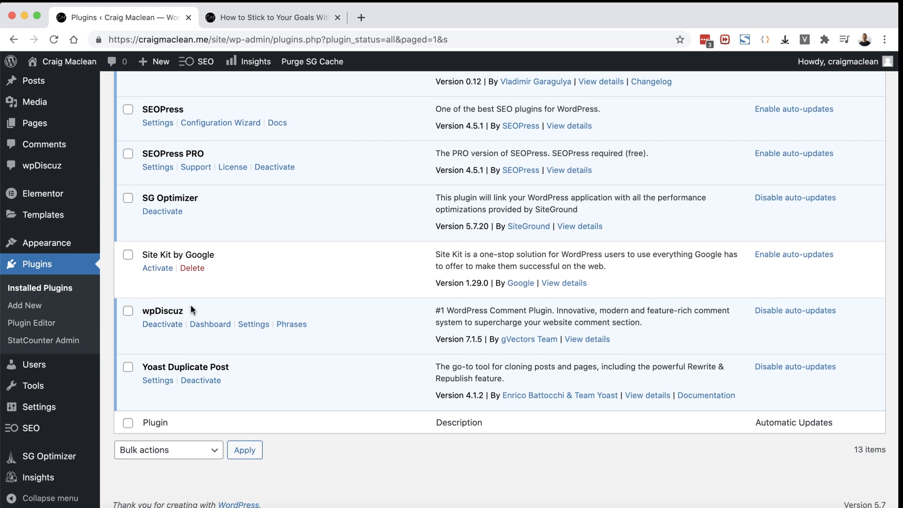
click(212, 324)
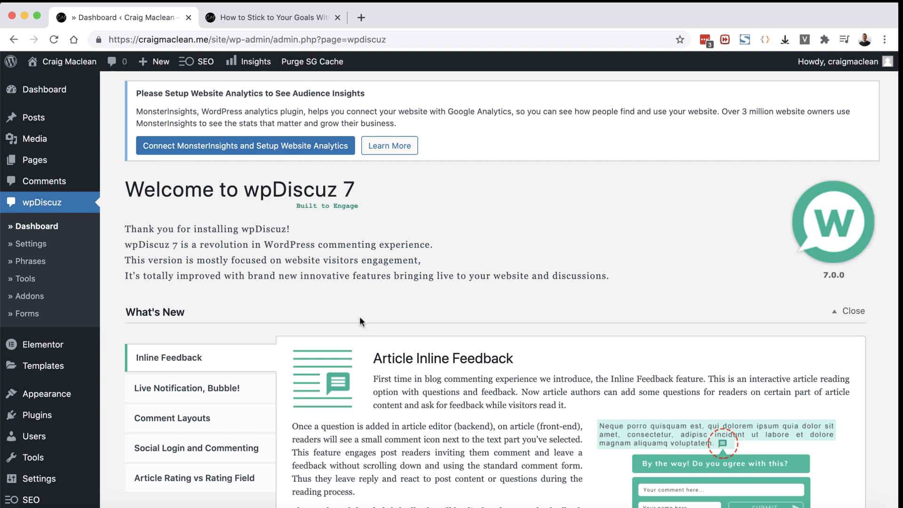
click(43, 247)
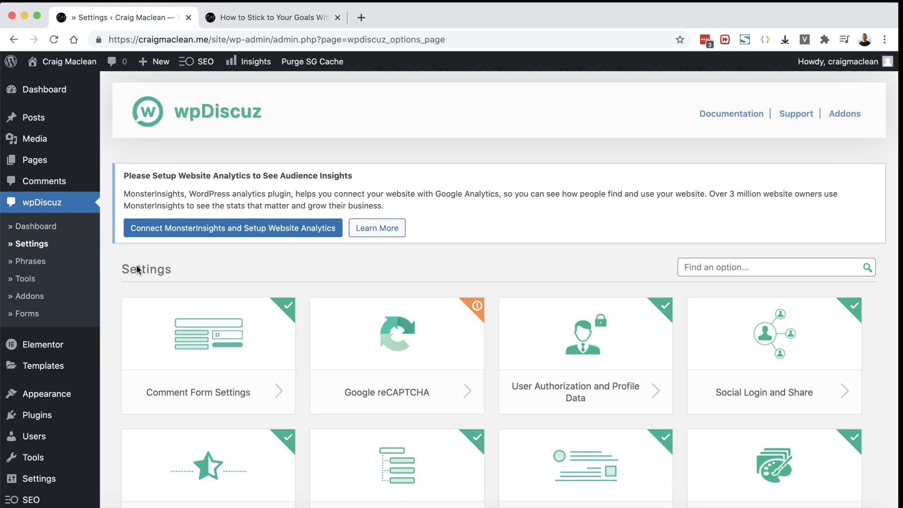
Step: Review the Comment Form Settings, including collapsed form view and guest name length 3–50
click(193, 390)
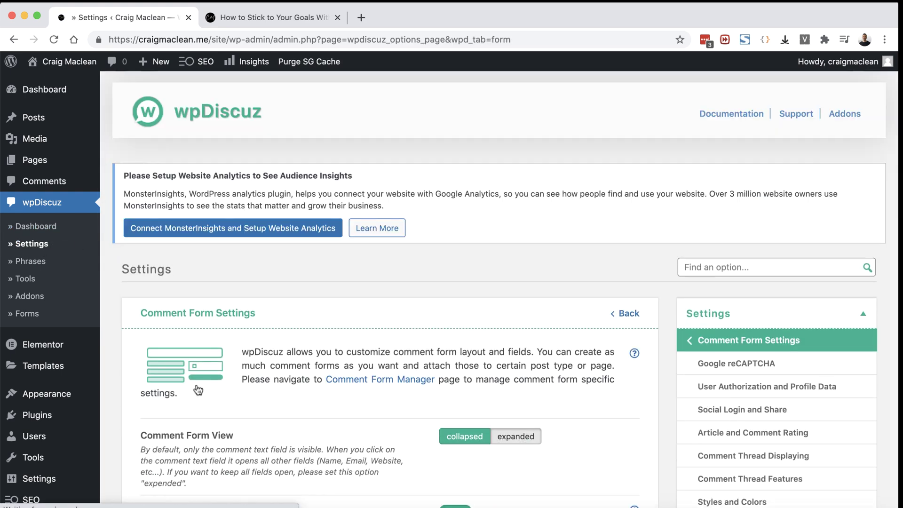
scroll(445, 230, down, 5)
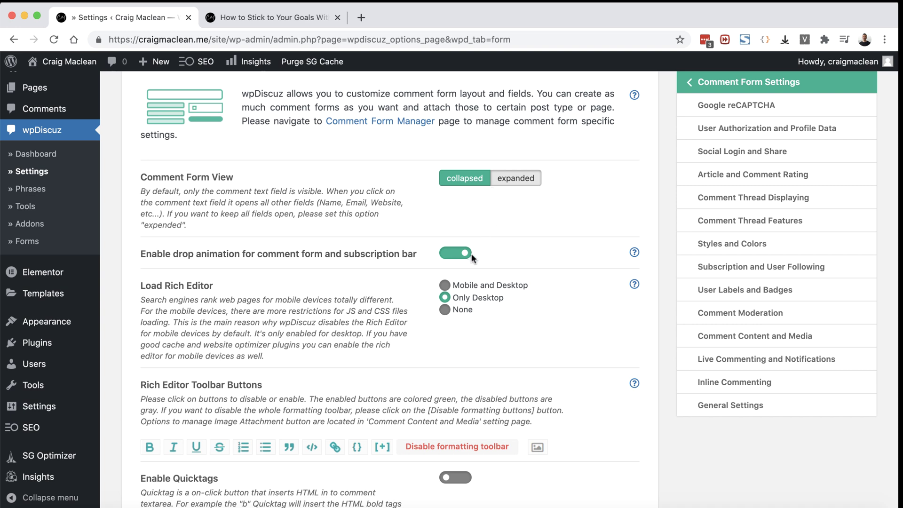
scroll(403, 281, down, 3)
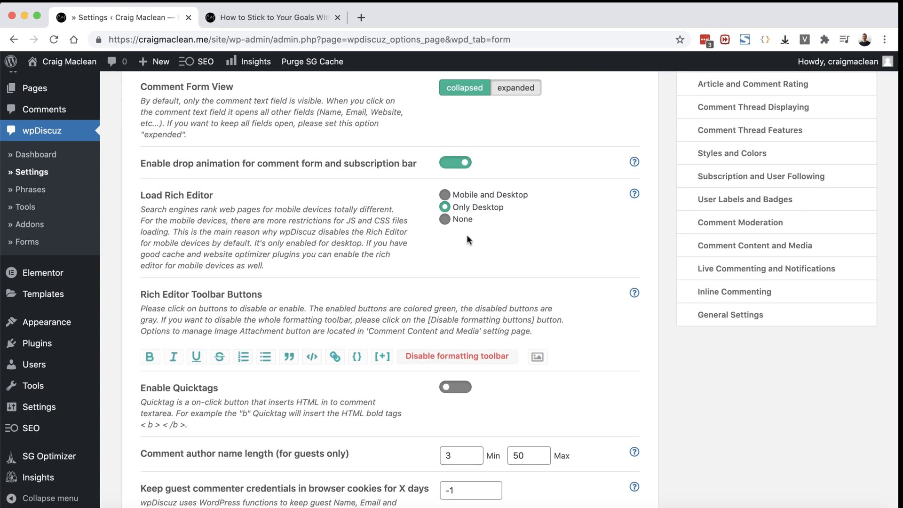
scroll(388, 206, down, 2)
scroll(388, 206, down, 3)
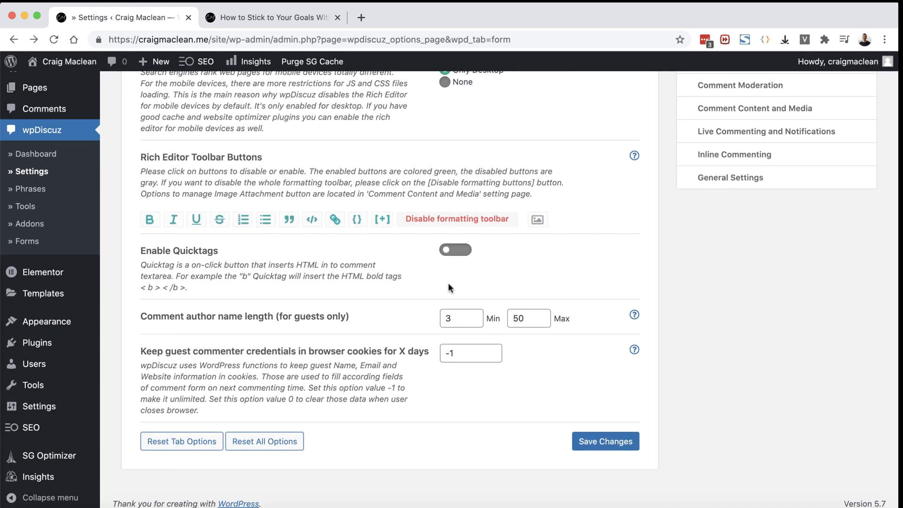
scroll(448, 283, up, 10)
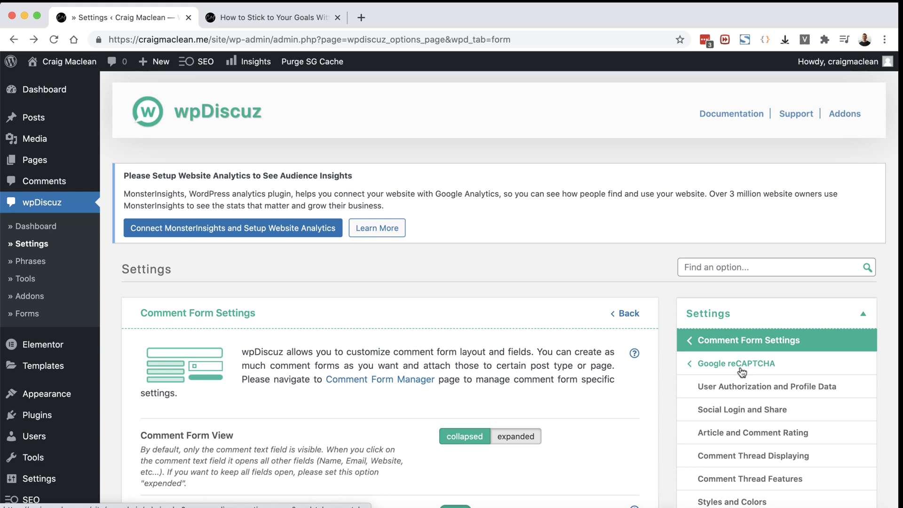
Step: Open wpDiscuz's Google reCAPTCHA section and its 'register your domain' link in a new tab
click(741, 370)
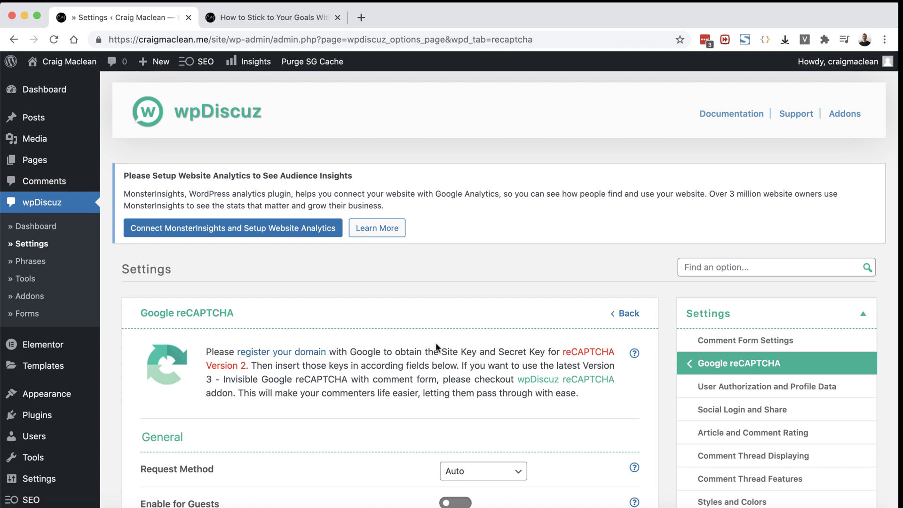
right_click(300, 353)
click(338, 307)
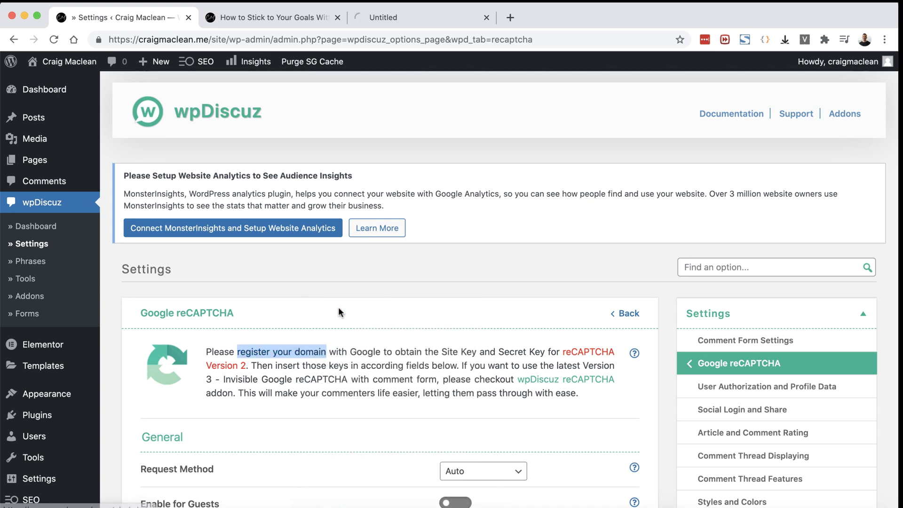
click(316, 20)
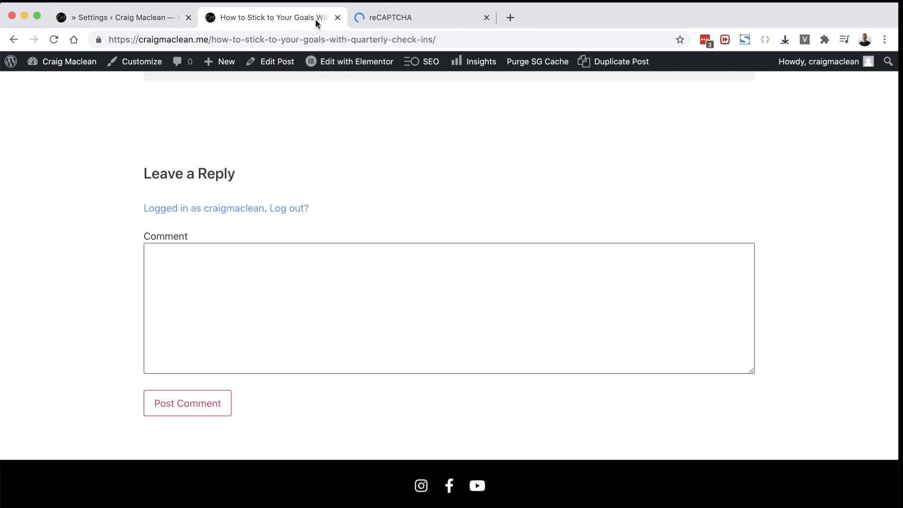
Step: Close the blog post tab and fill in a new reCAPTCHA v2 site, using the blog's domain as label and domain
click(337, 17)
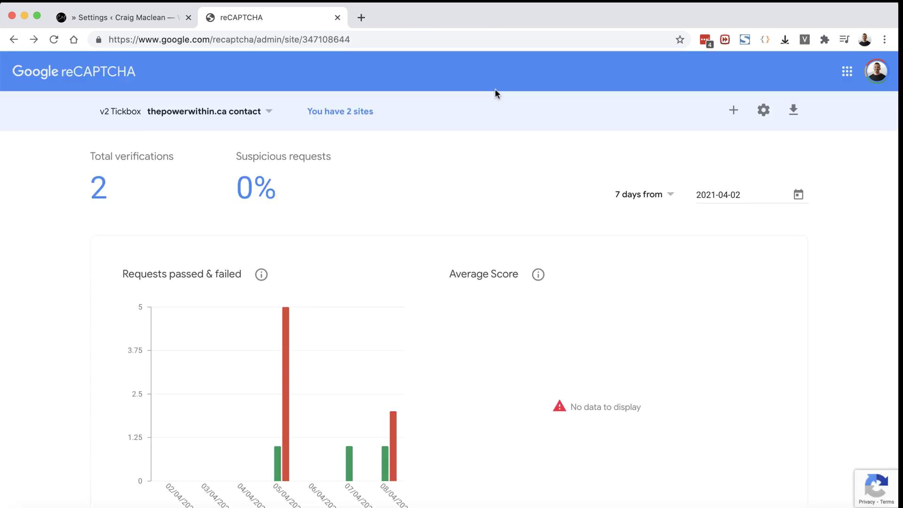
click(733, 113)
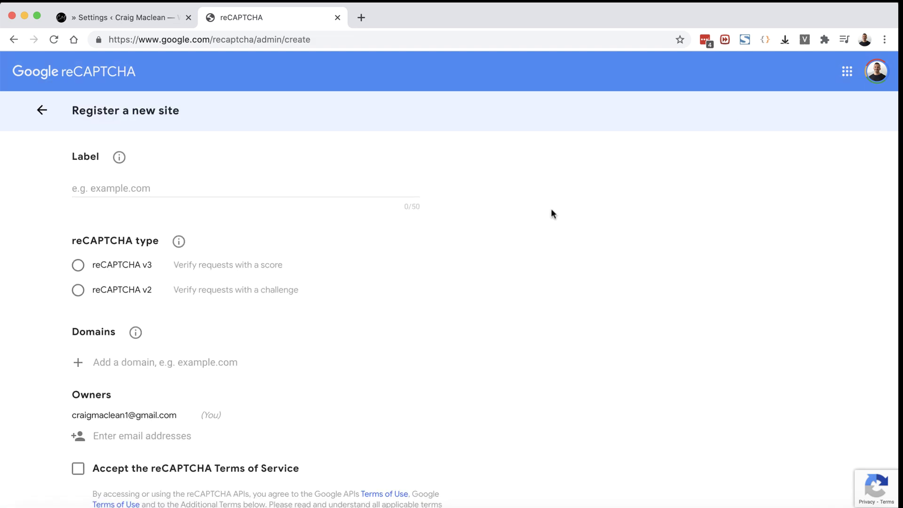
click(192, 188)
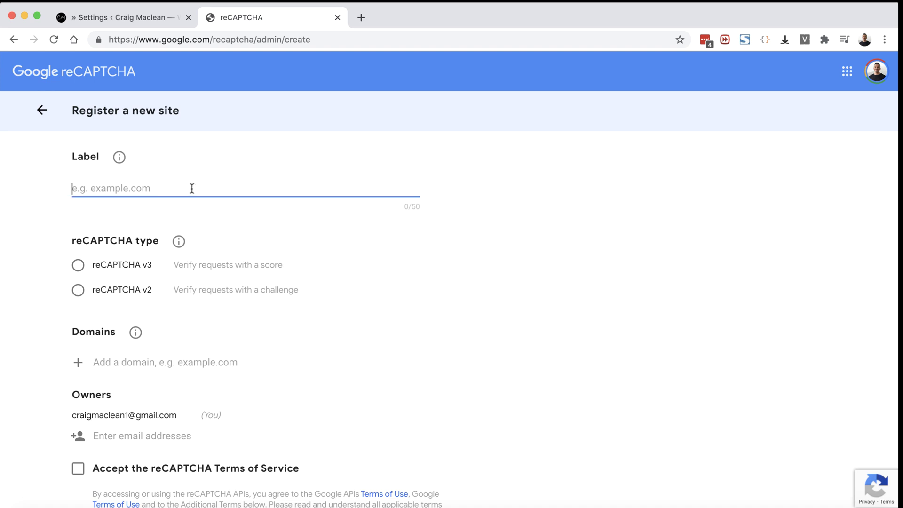
text(craigmaclean.me)
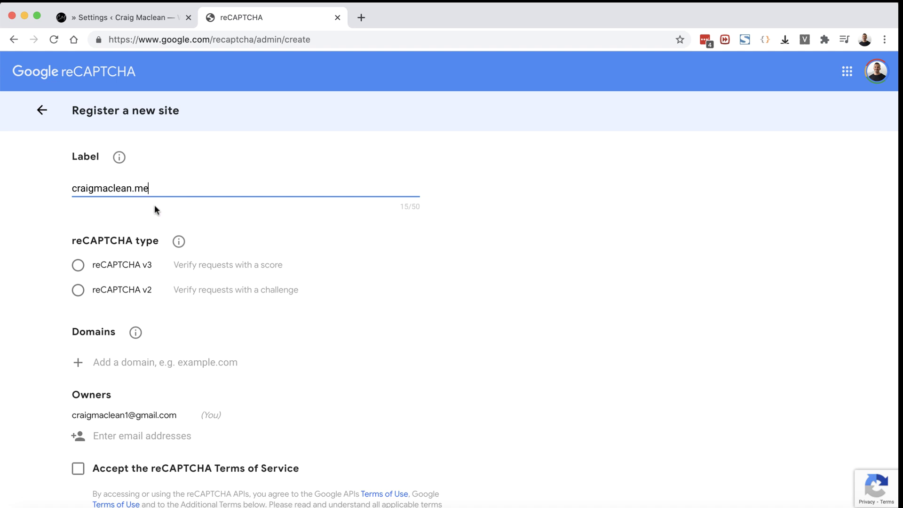
click(78, 291)
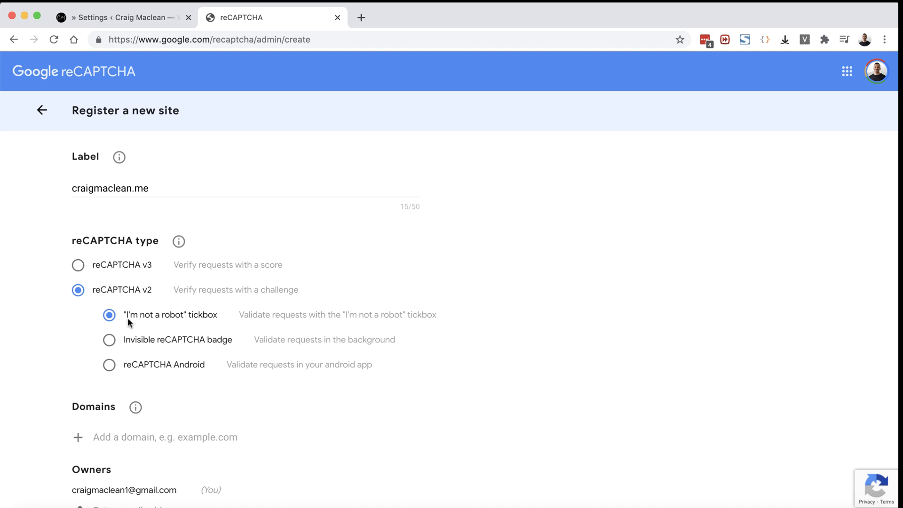
scroll(188, 315, down, 3)
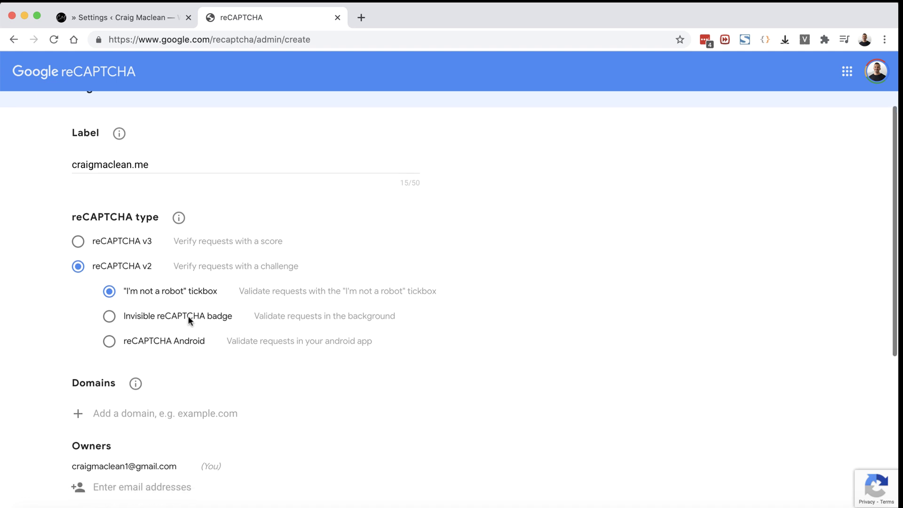
click(137, 352)
text(c)
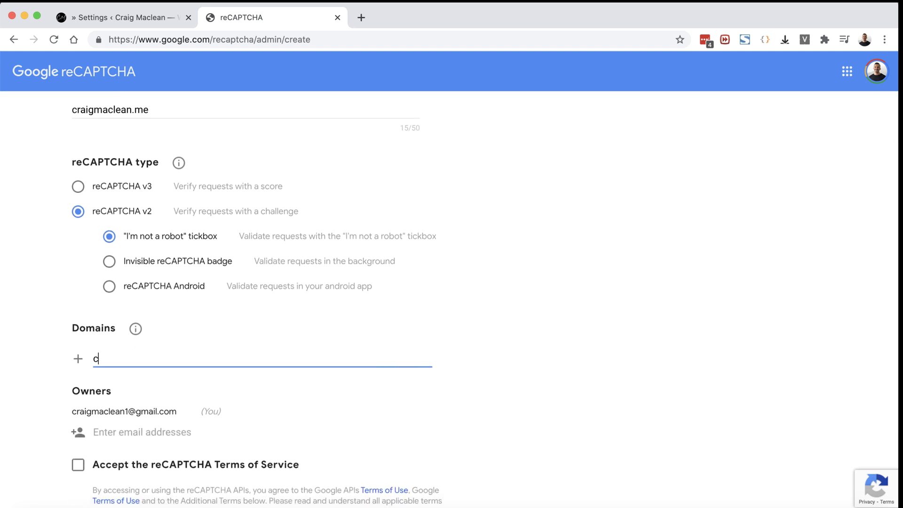
text(raigmaclean.me)
Step: Accept the reCAPTCHA Terms of Service and submit the site registration
scroll(117, 358, down, 2)
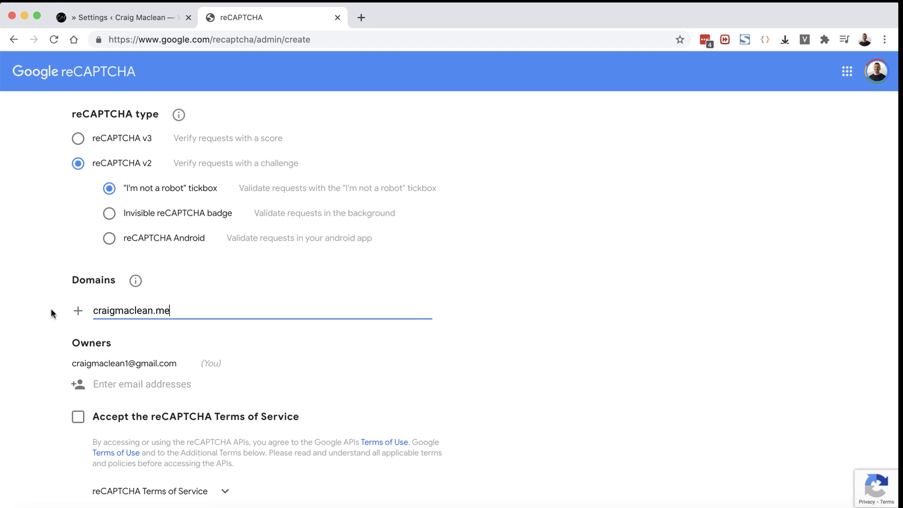
scroll(51, 309, down, 3)
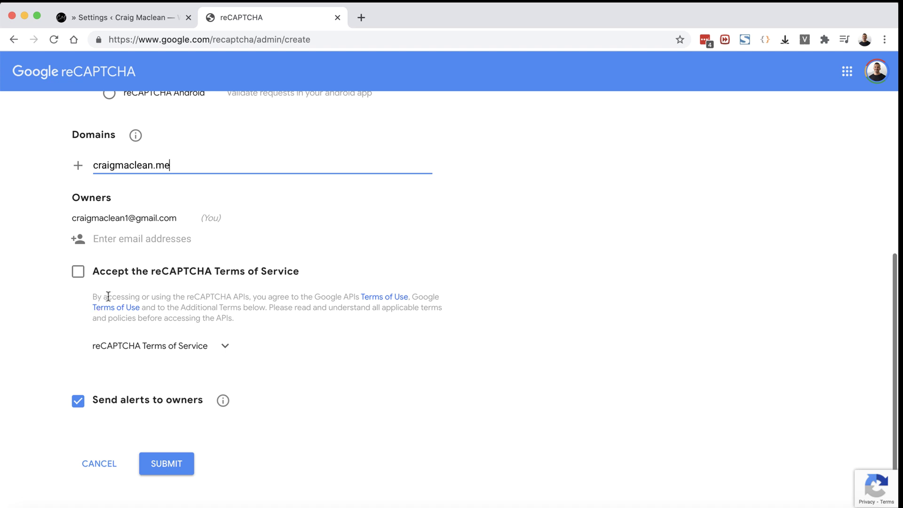
click(78, 273)
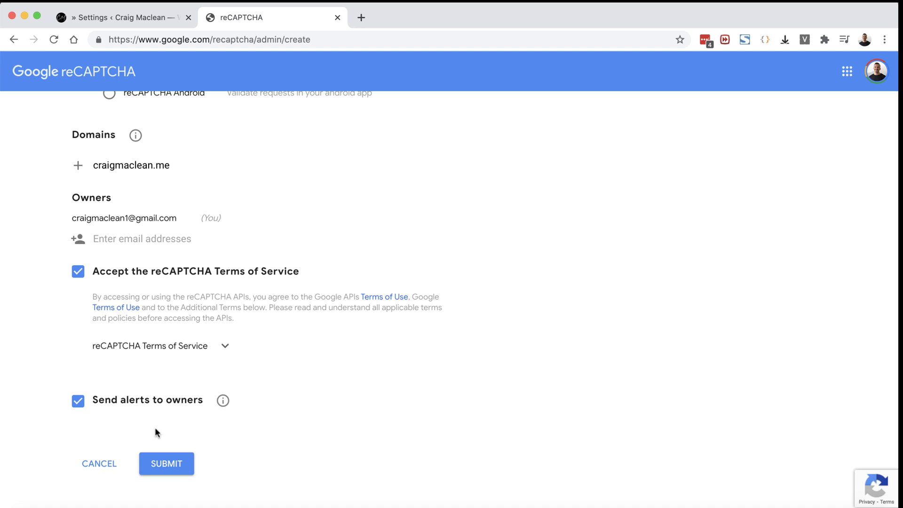
click(179, 466)
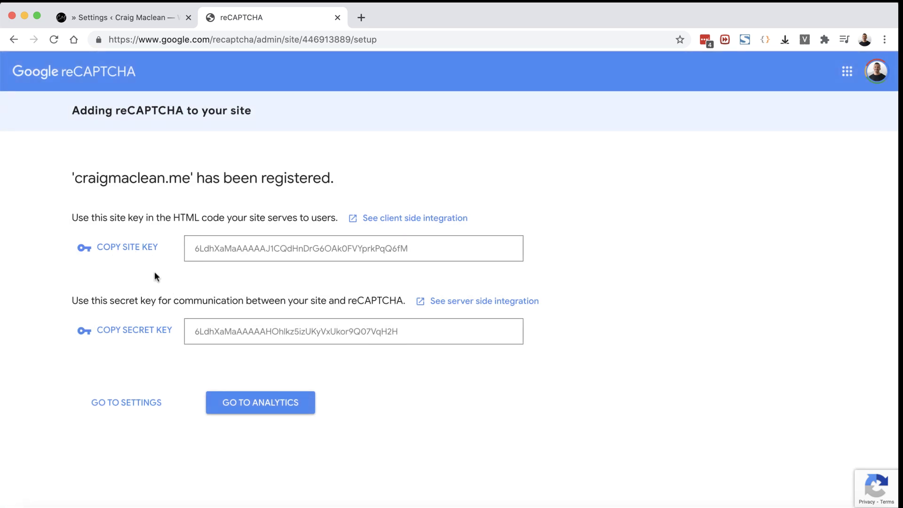
Step: Copy the new site key and return to wpDiscuz's reCAPTCHA v2 key fields
click(127, 254)
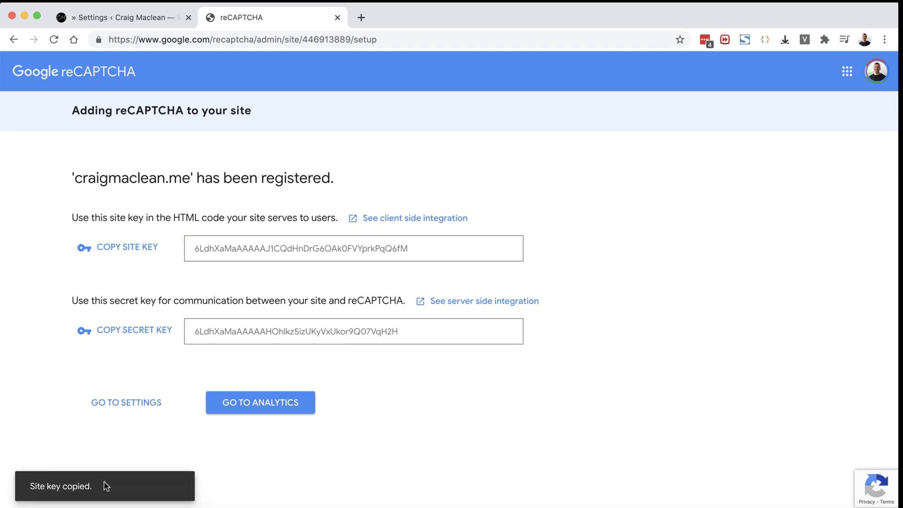
click(149, 16)
scroll(321, 179, down, 6)
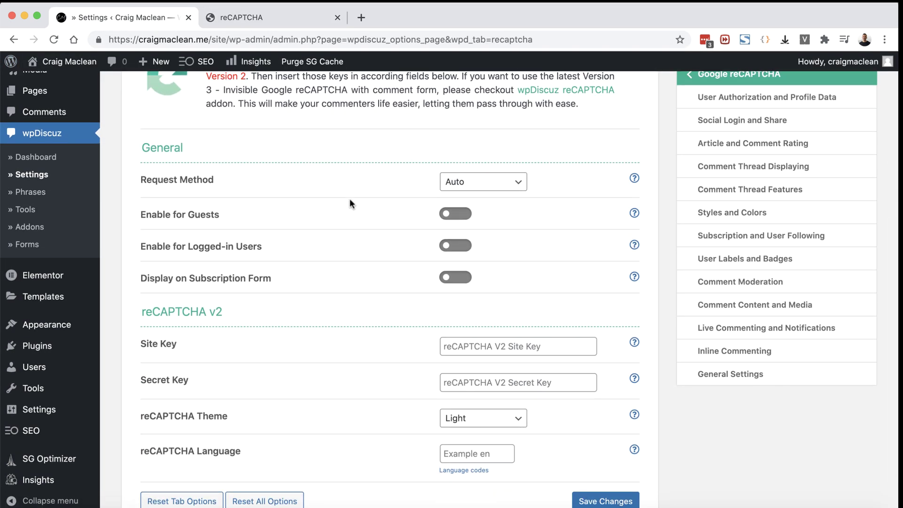
Step: Paste the reCAPTCHA site key and secret key into the wpDiscuz key fields
click(504, 346)
right_click(505, 345)
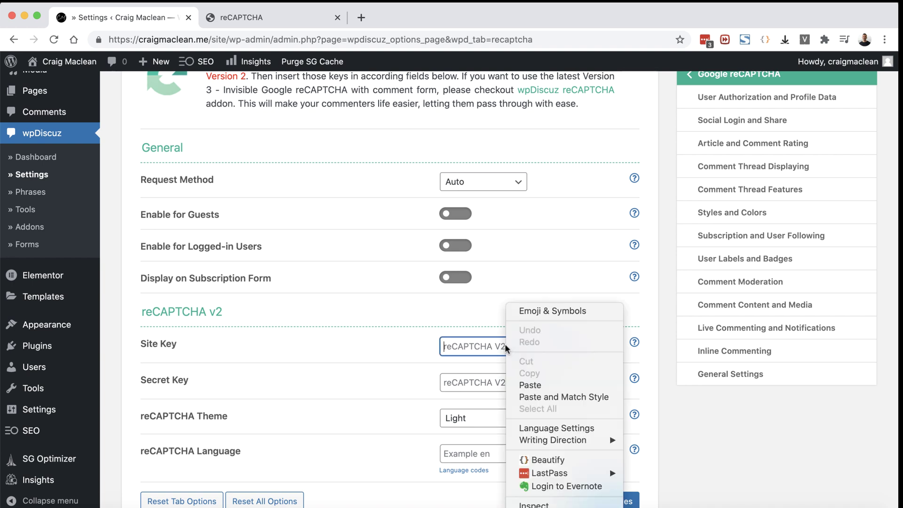
click(536, 383)
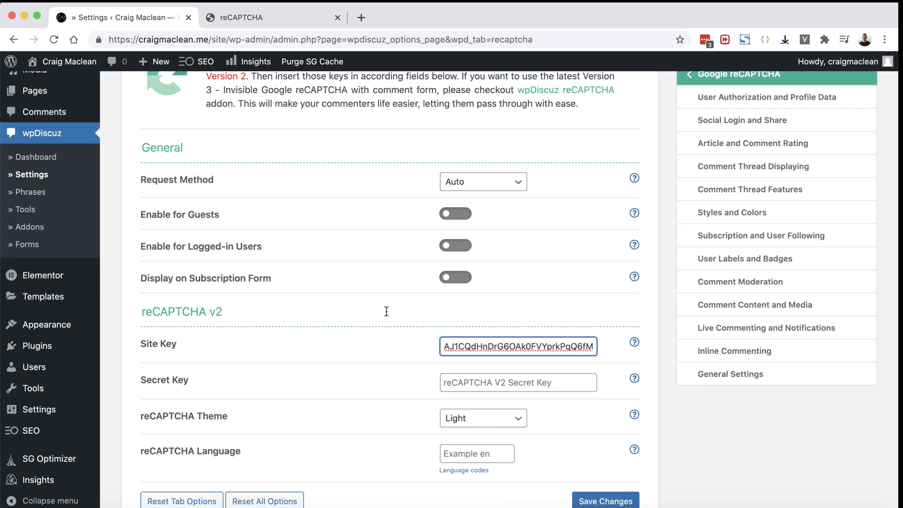
click(282, 19)
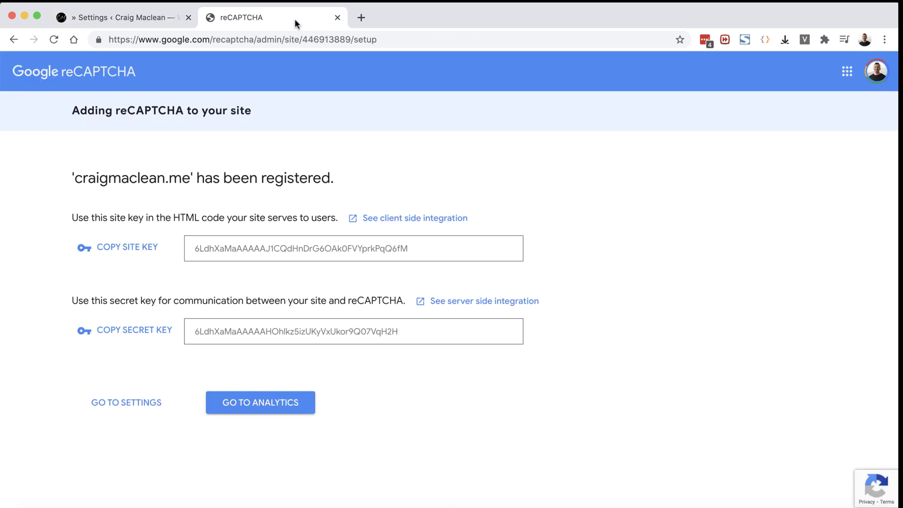
click(161, 332)
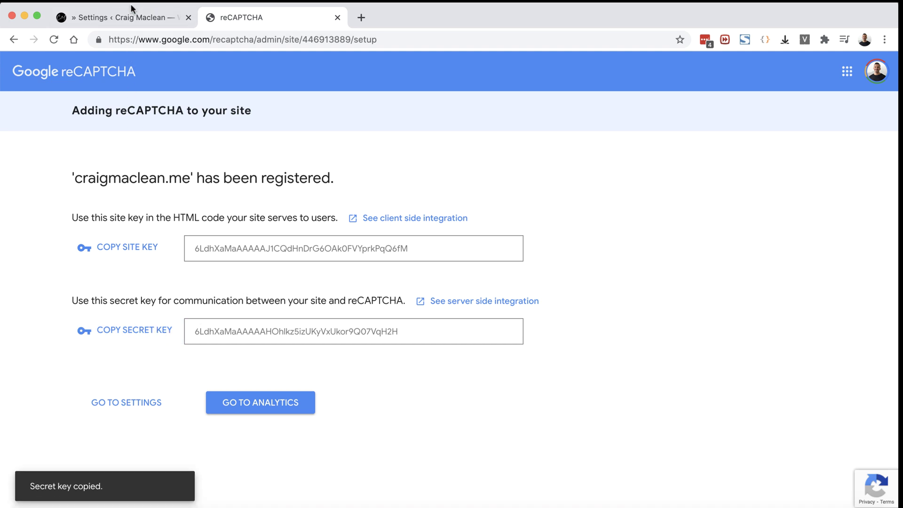
click(126, 16)
click(499, 382)
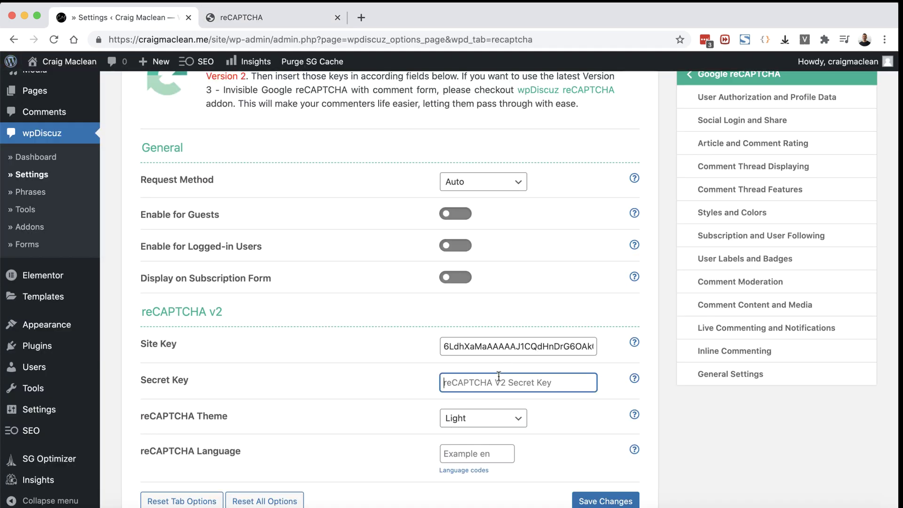
key(super+v)
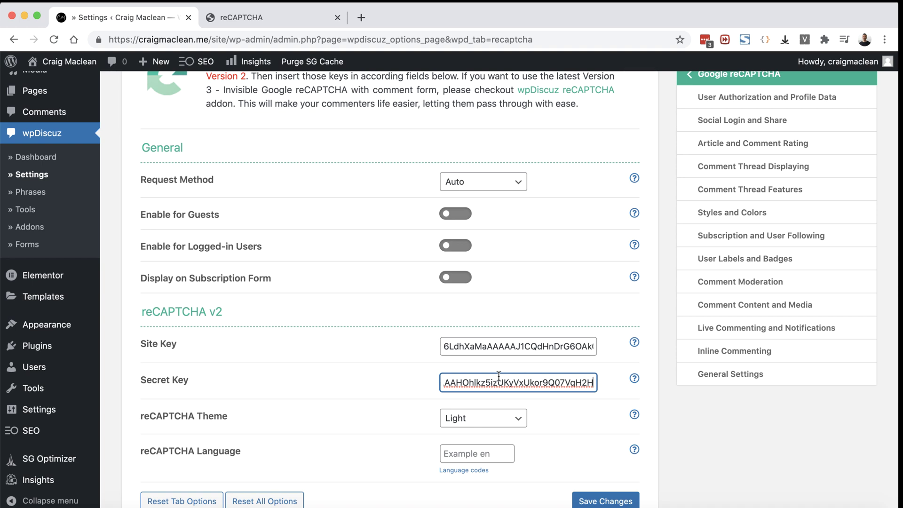
Step: Enable reCAPTCHA for guests and on the subscription form, keep the Light theme, and save
click(456, 213)
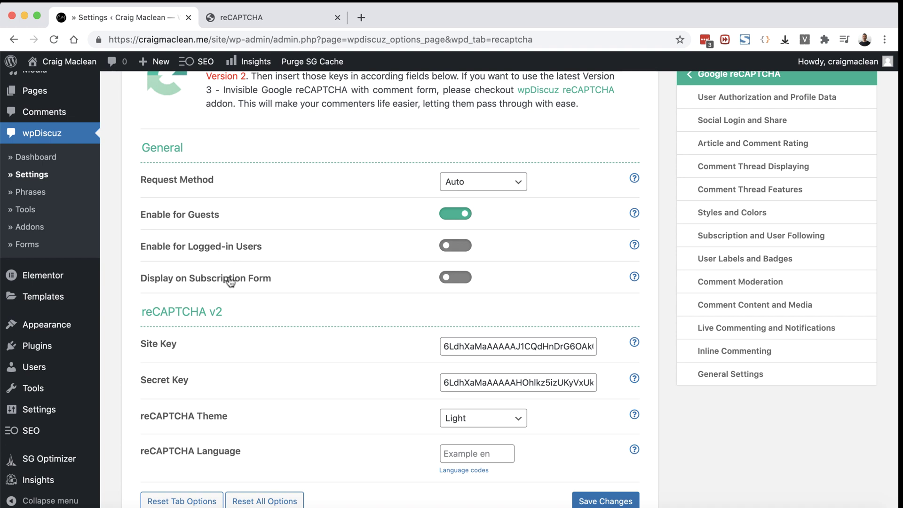
click(450, 279)
click(497, 418)
click(497, 419)
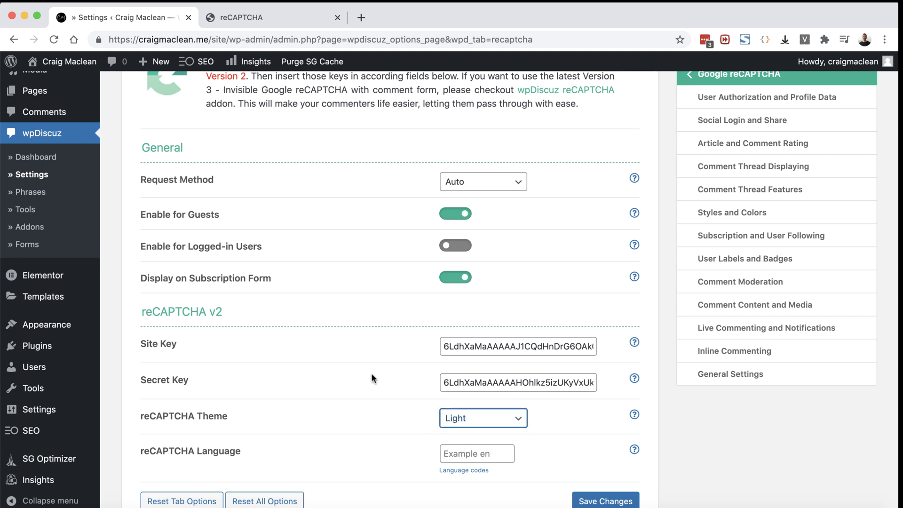
scroll(371, 374, down, 3)
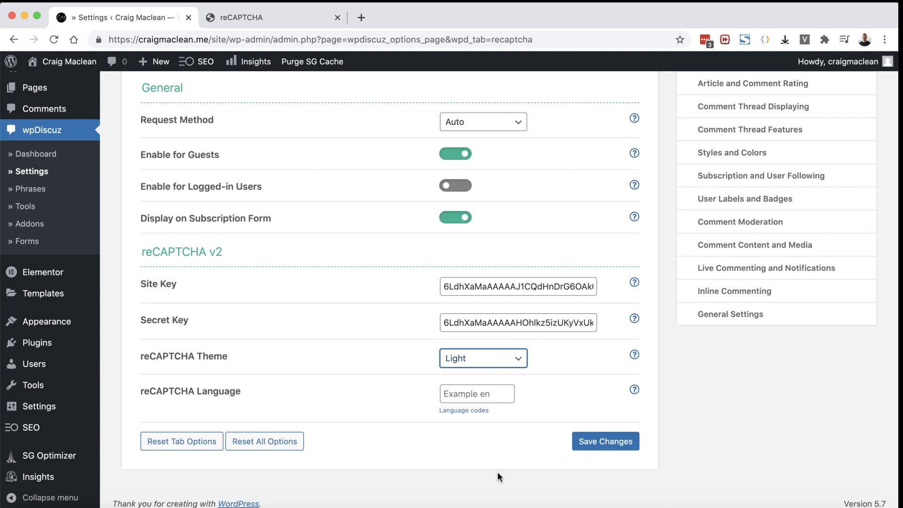
click(608, 448)
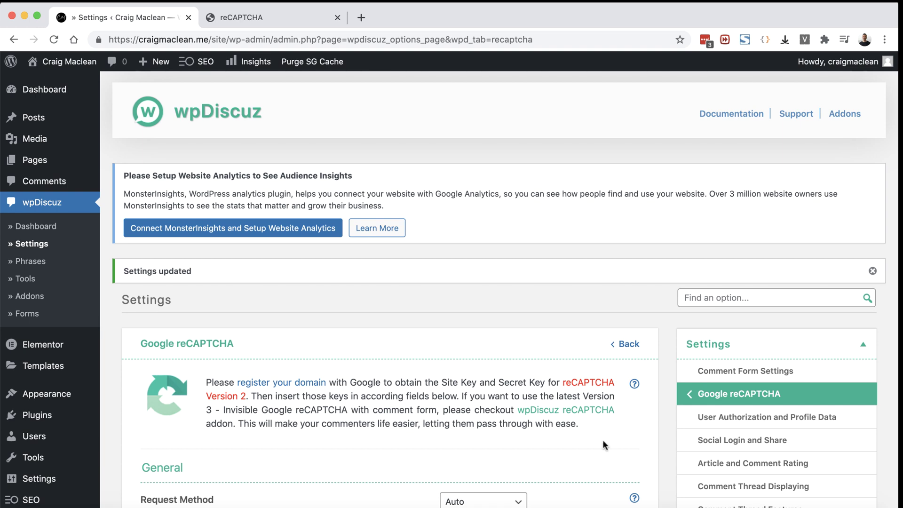
right_click(82, 66)
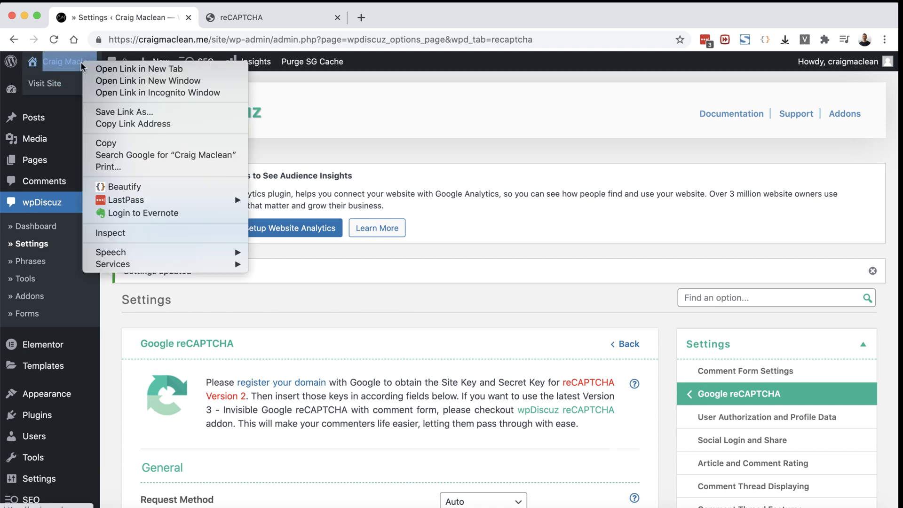
Step: Open the site in a new tab and scroll to the comment form on 'How to Stick to Your Goals With Quarterly Check-ins'
click(123, 68)
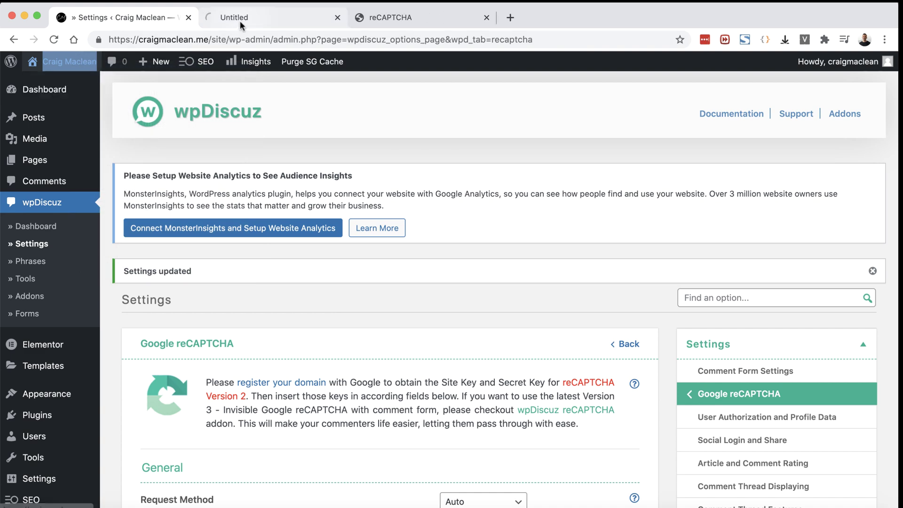
click(240, 21)
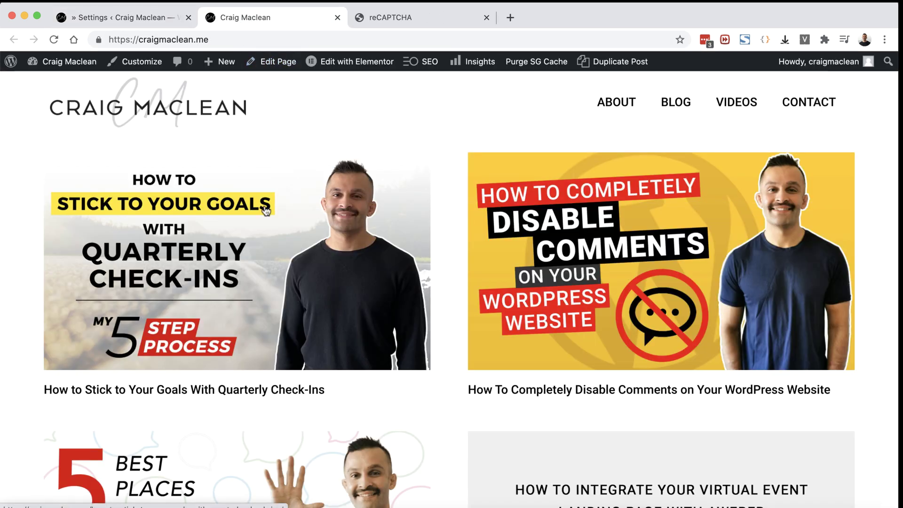
click(266, 210)
scroll(137, 184, down, 4)
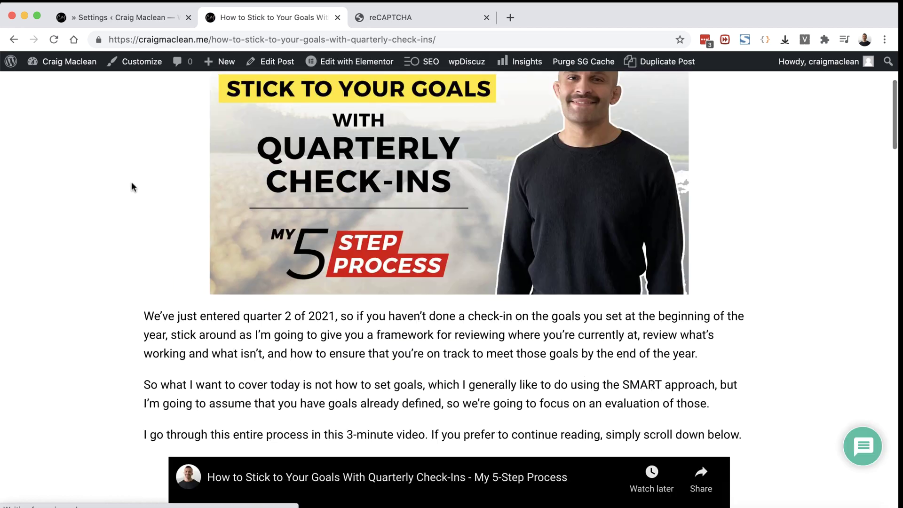
scroll(131, 183, down, 20)
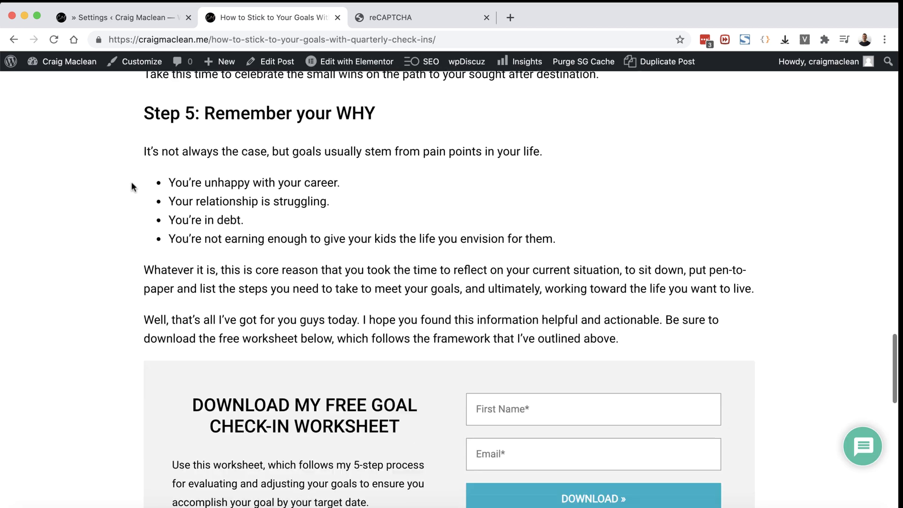
scroll(132, 182, down, 15)
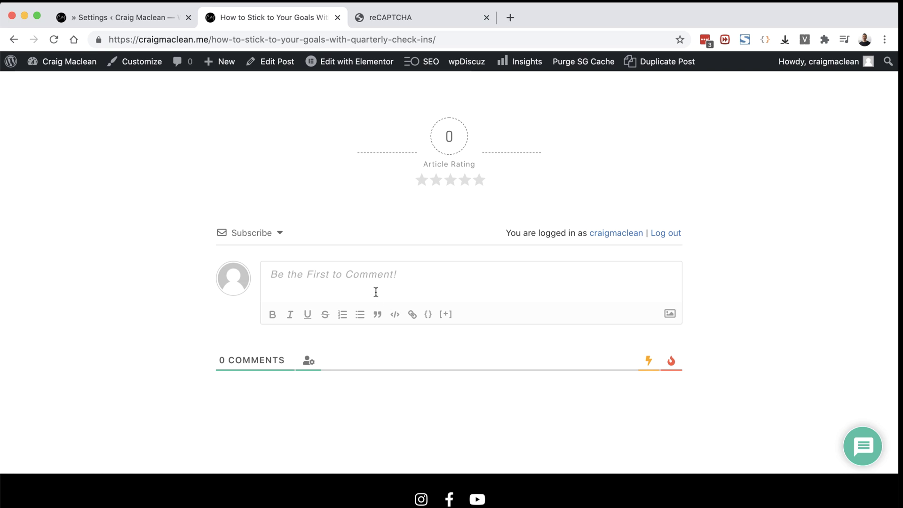
Step: Type a test comment 'sss' in the comment box, then delete it, leaving it empty
click(389, 273)
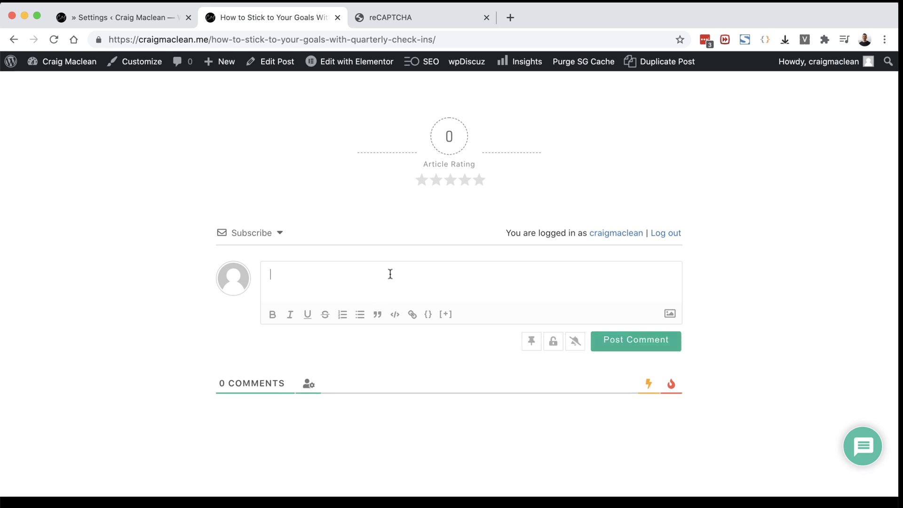
click(234, 346)
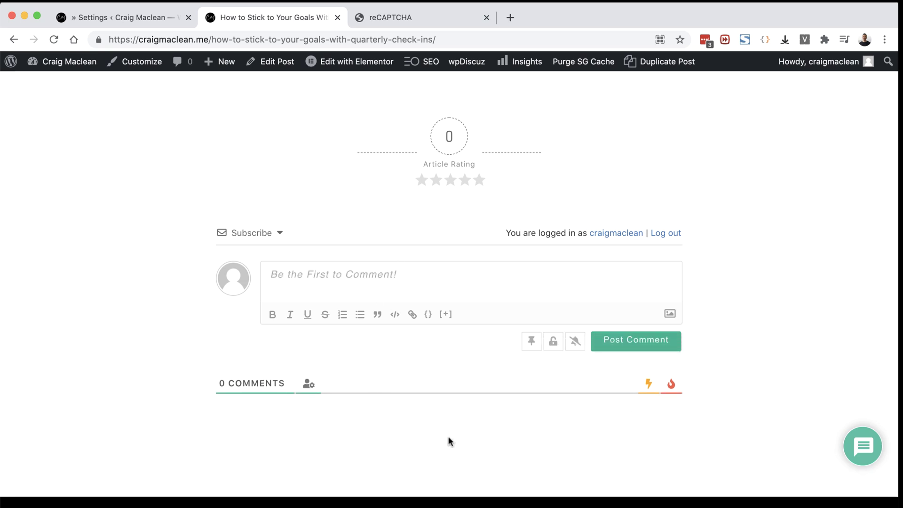
click(340, 281)
text(sss)
key(super+a)
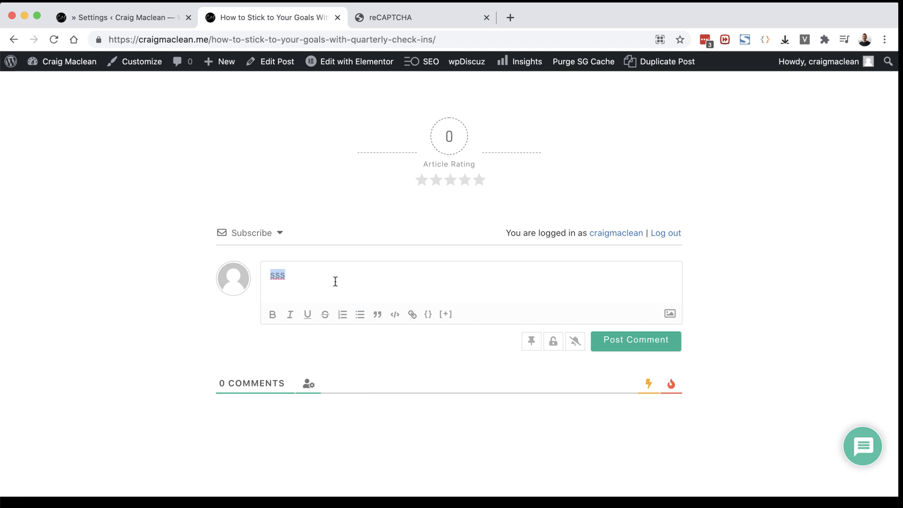
key(BackSpace)
click(218, 401)
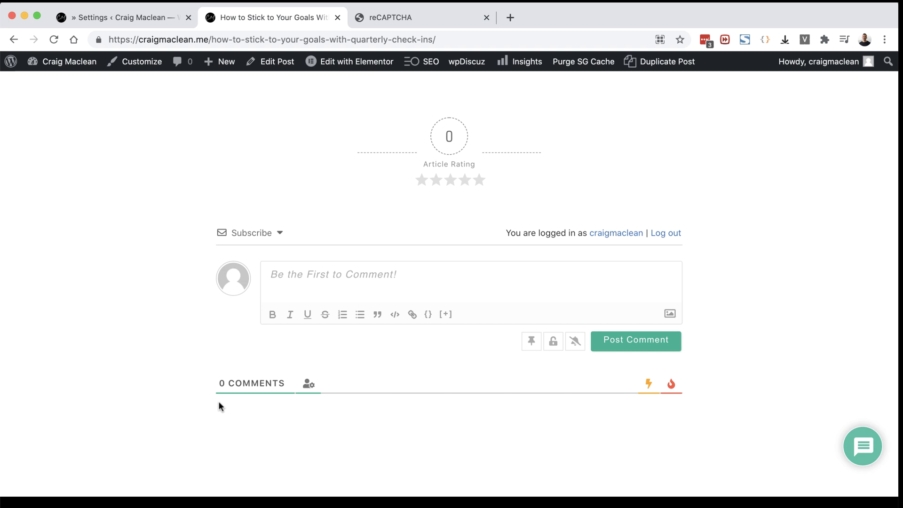
click(89, 1)
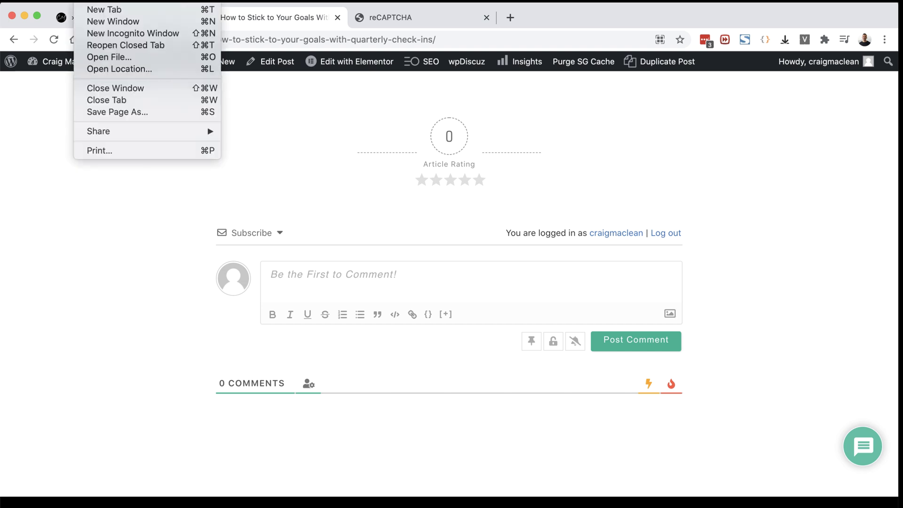
click(104, 35)
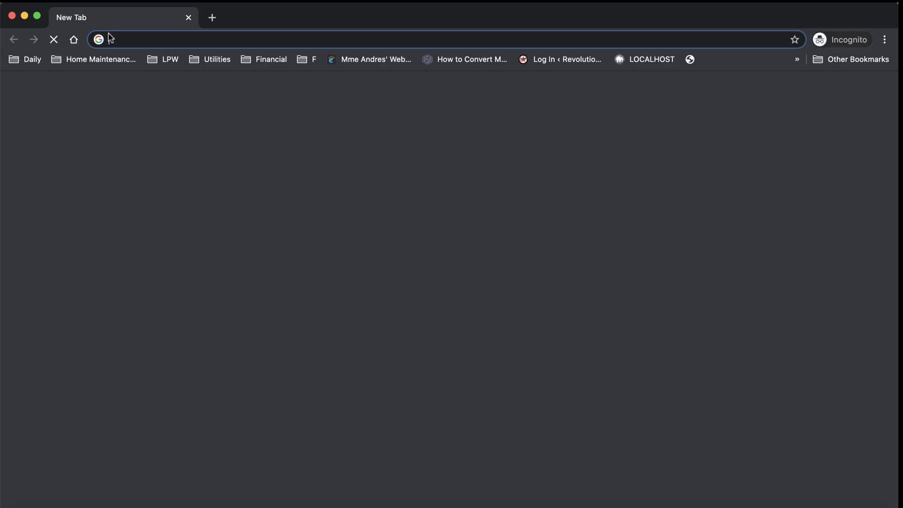
text(https://craigmaclean.me/how-to-stick-to-your-goals-with-quarterly-check-ins/)
key(Return)
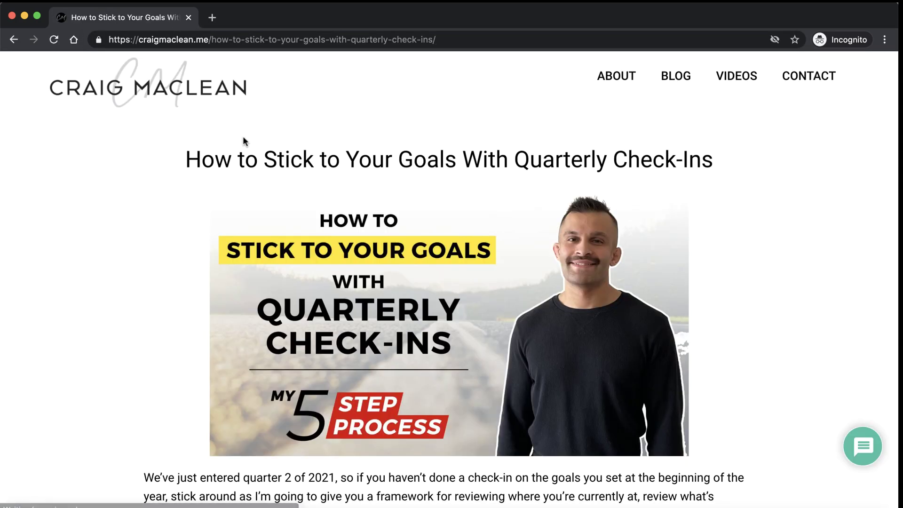
scroll(243, 140, down, 15)
scroll(243, 140, down, 20)
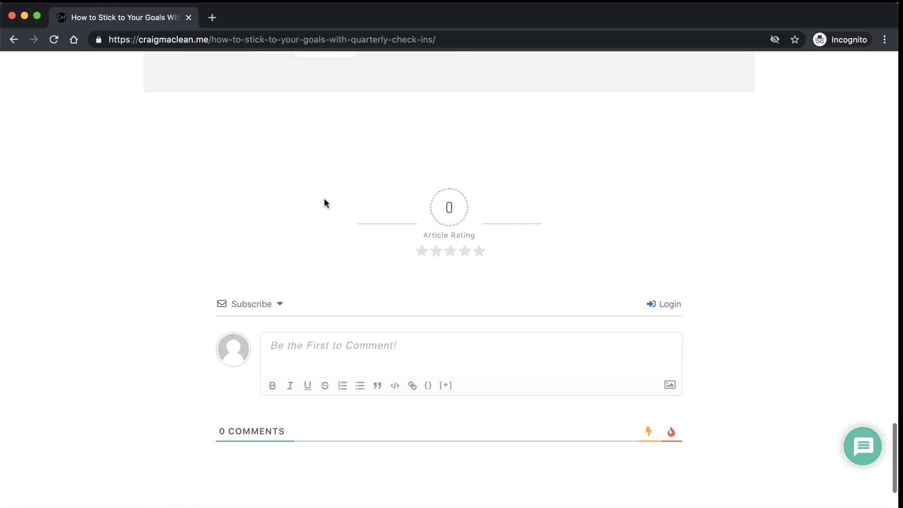
click(345, 204)
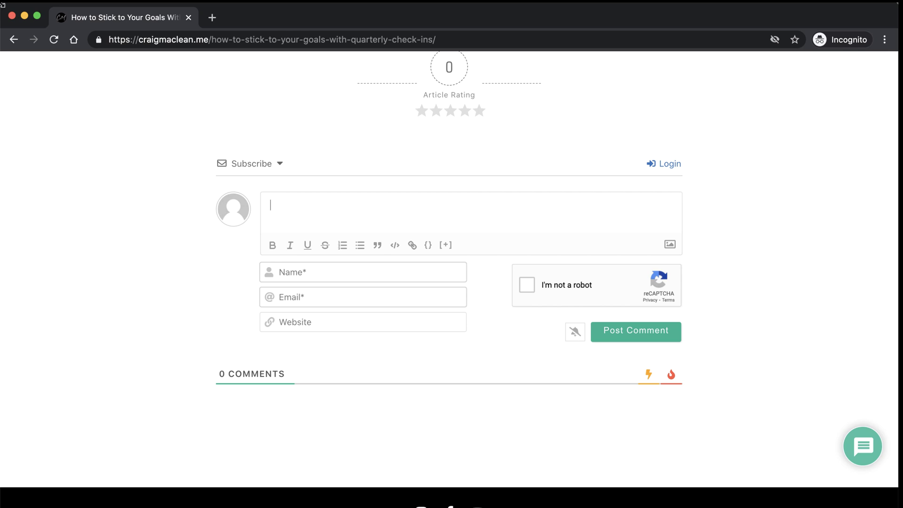
click(11, 17)
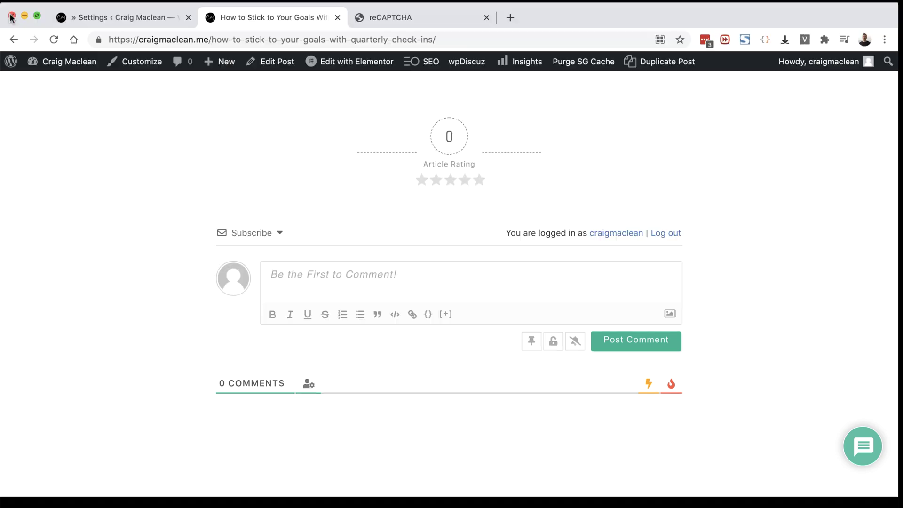
Step: Install and activate the Akismet Spam Protection plugin from the Add Plugins page
click(94, 21)
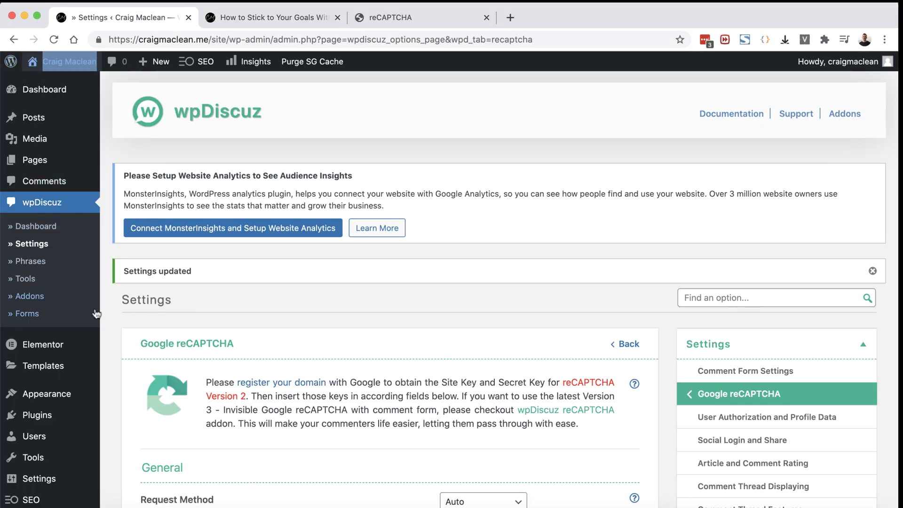
mouse_move(60, 415)
click(130, 436)
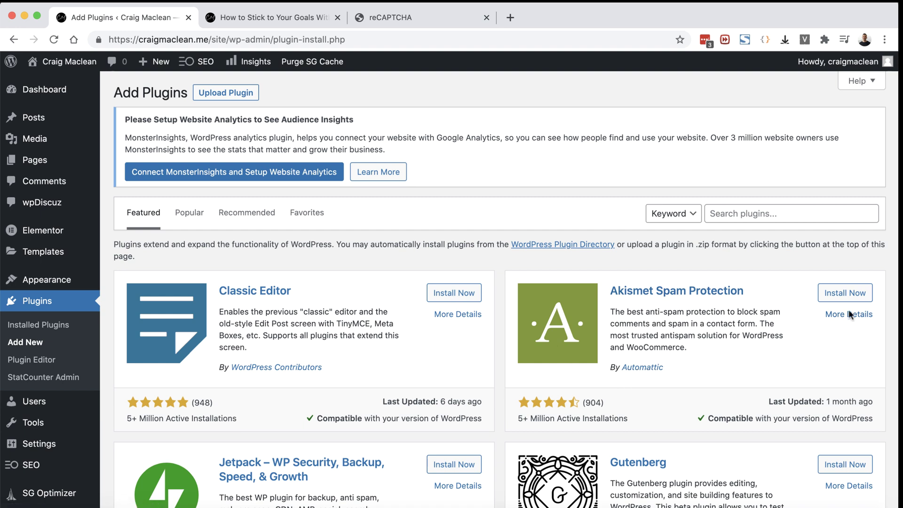
click(853, 294)
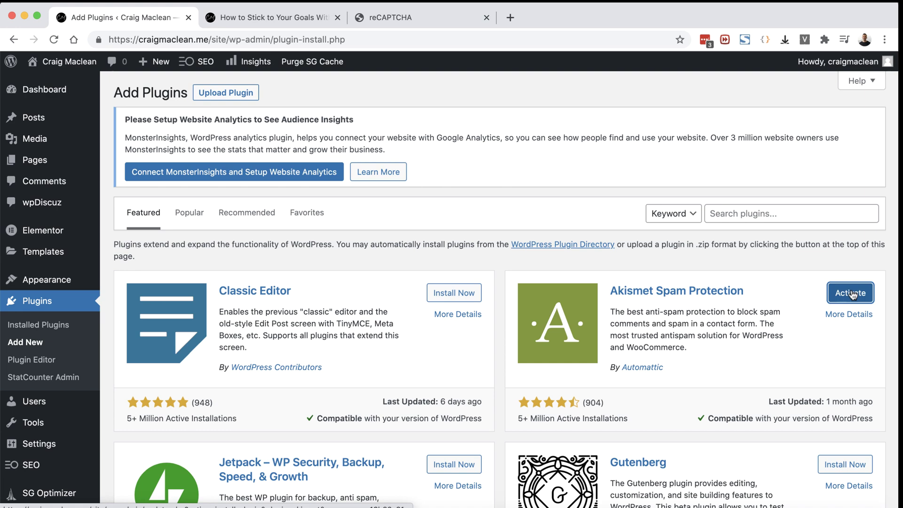
click(852, 294)
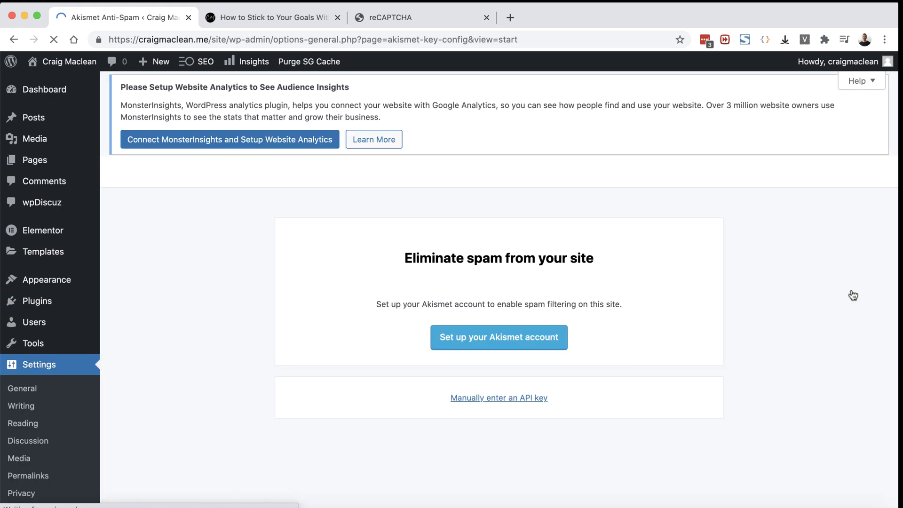
Step: Start Akismet account setup on the Personal plan, enter the account email, and set the price to C$0
click(500, 344)
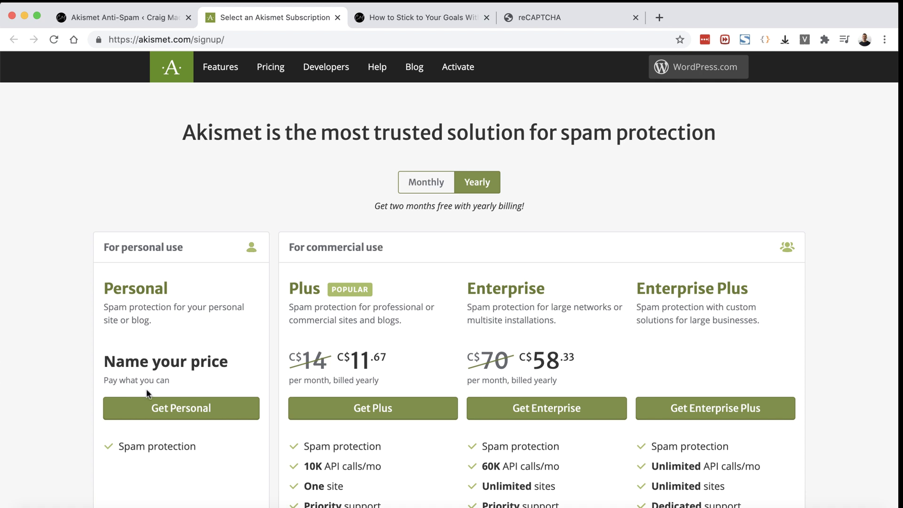
click(178, 409)
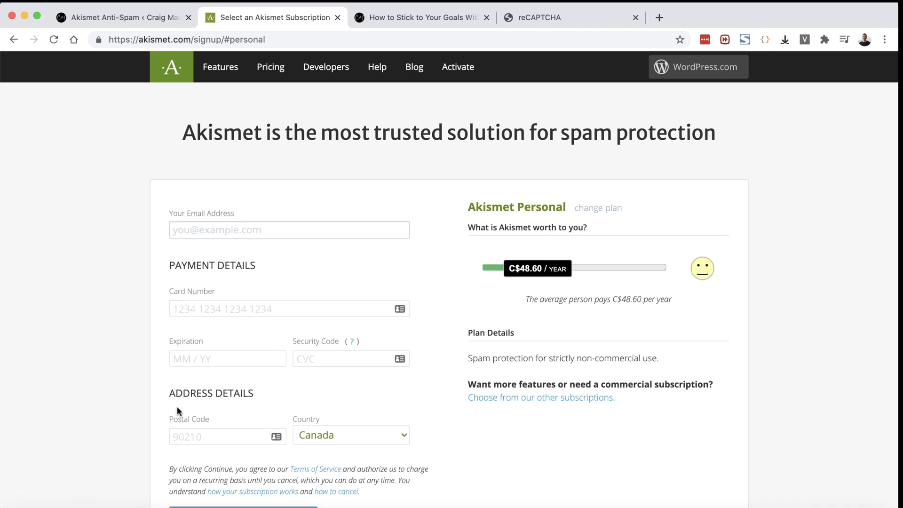
click(194, 231)
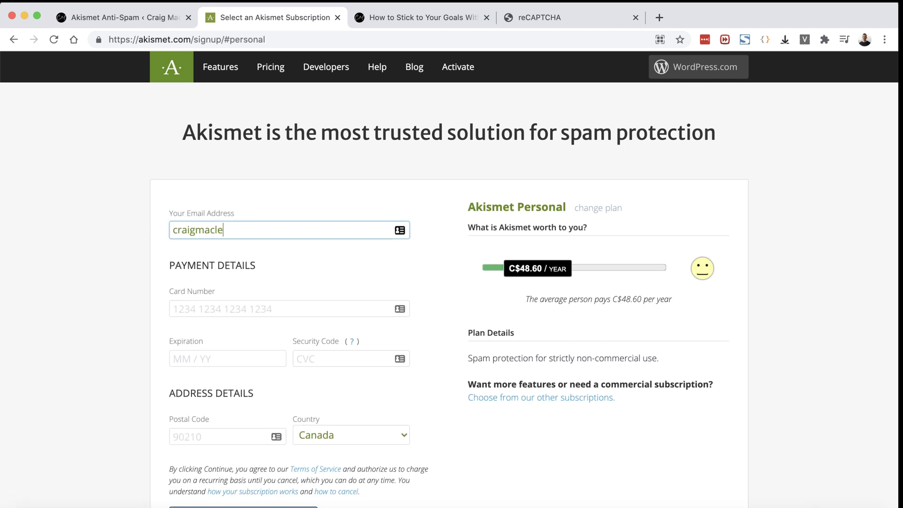
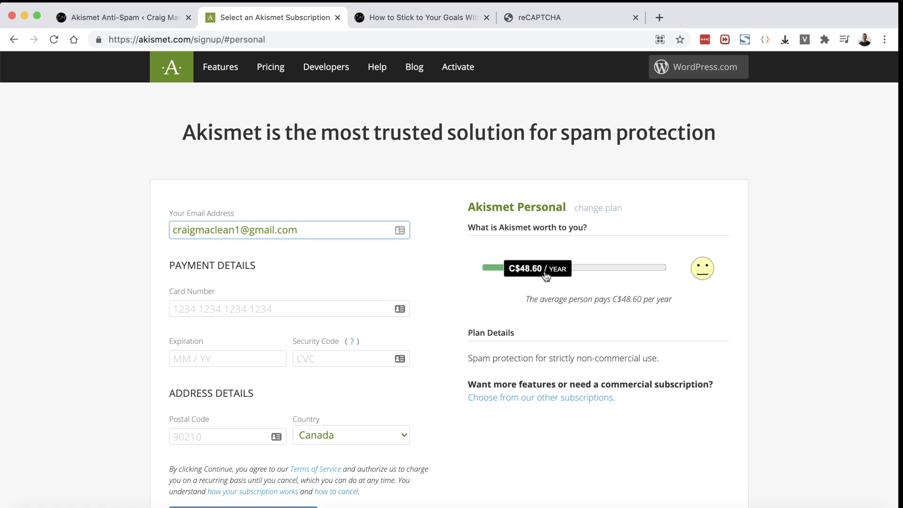
drag(546, 275, 450, 269)
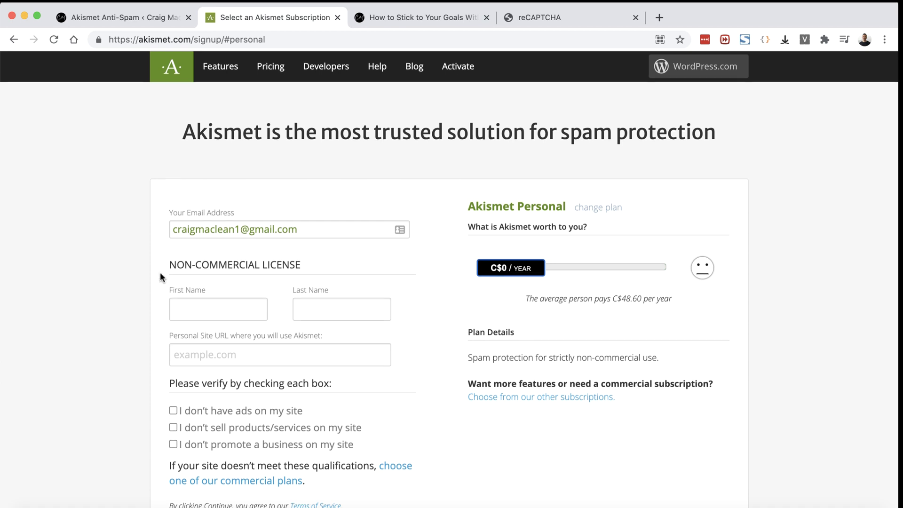
Step: Fill in the first name, last name and personal site URL, and tick the no-ads confirmation
scroll(161, 276, down, 3)
click(224, 231)
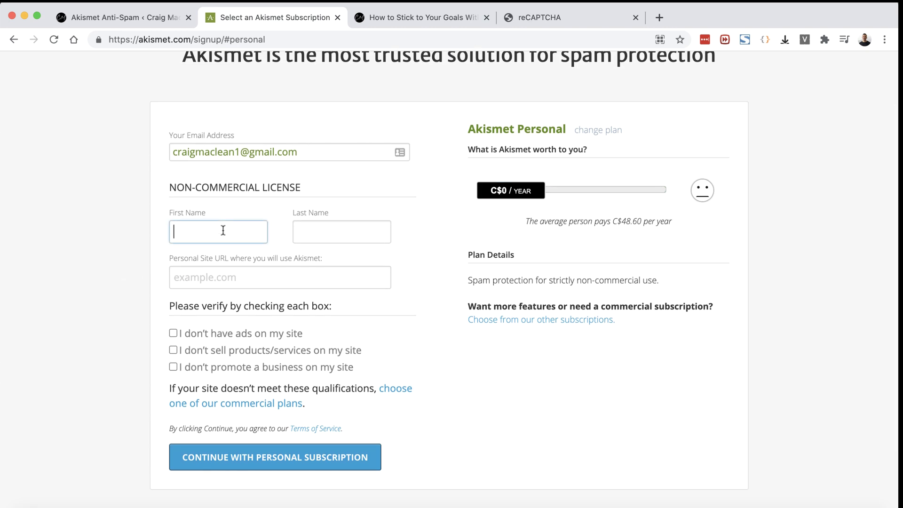
text(rai)
key(super+a)
text(Craig)
key(Tab)
text(Macla)
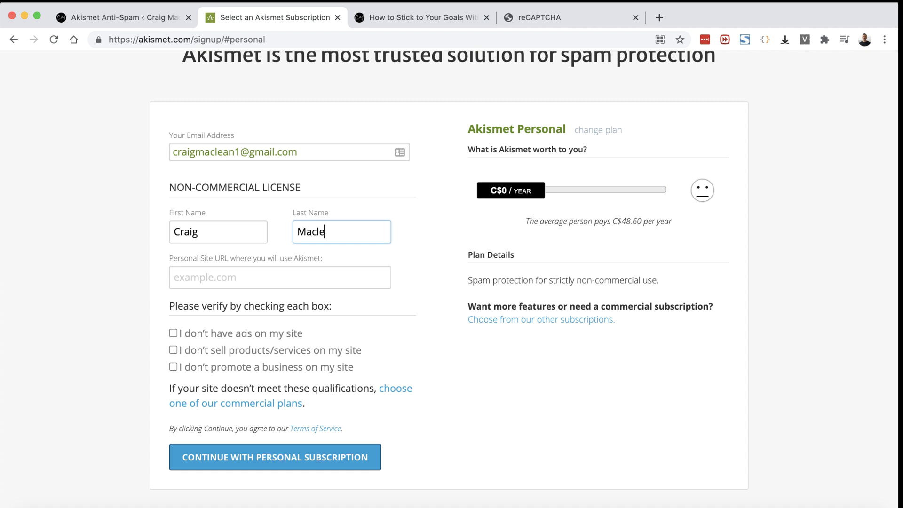
text(an)
key(Tab)
text(craigmaclean)
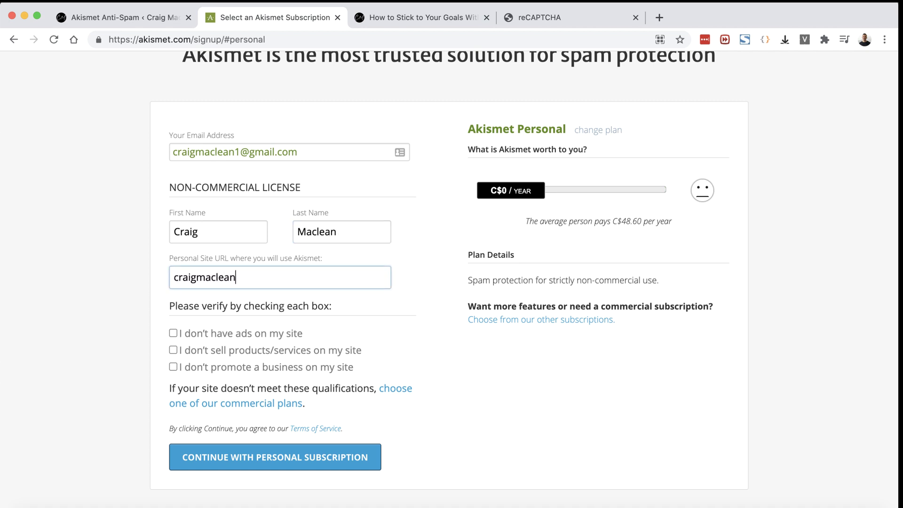
text(.me)
click(173, 333)
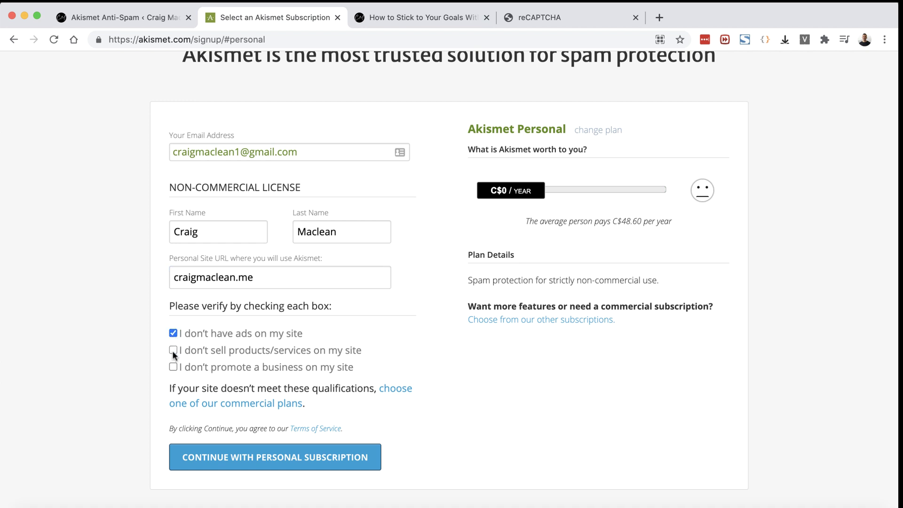
Step: Submit the Akismet Personal signup and confirm the email with the emailed verification code
click(252, 462)
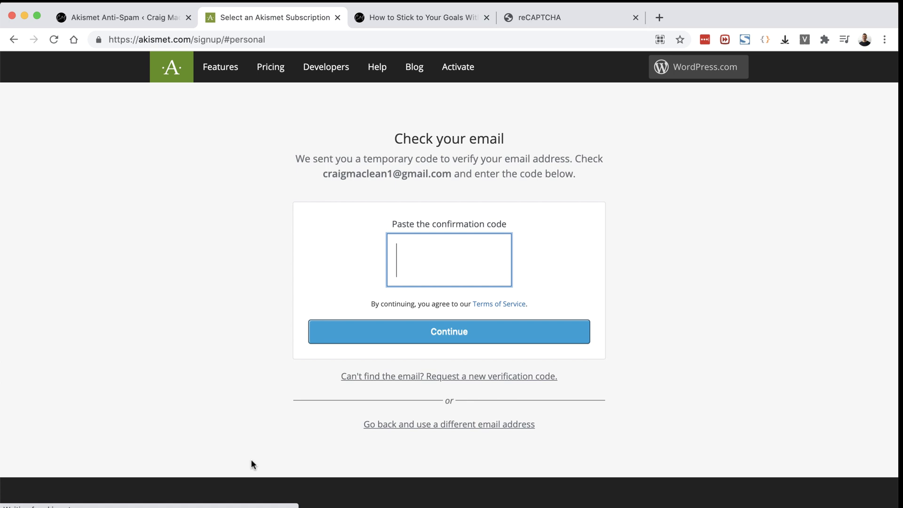
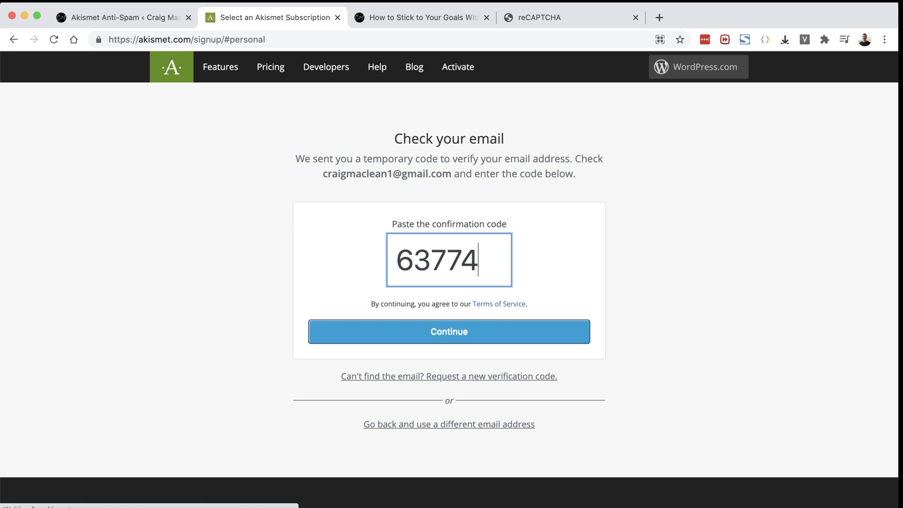
click(417, 345)
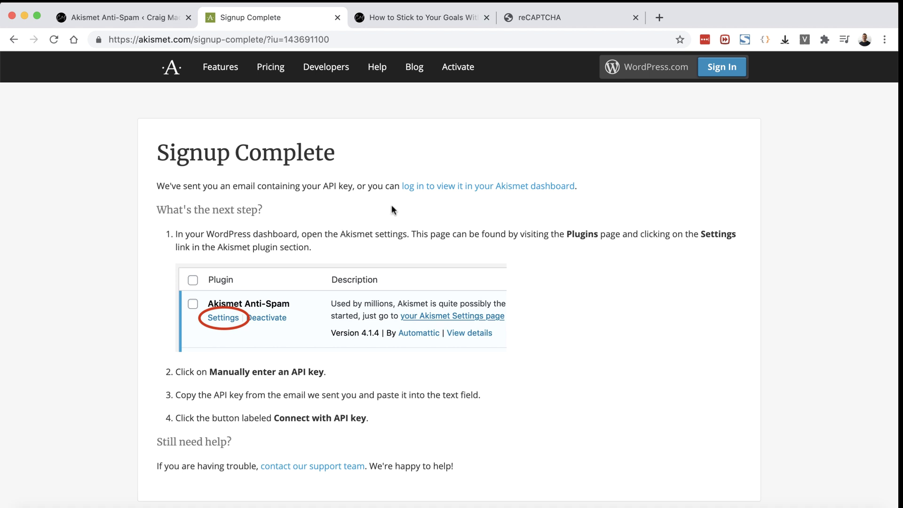
Step: Copy the new API key from the Akismet account overview
click(440, 188)
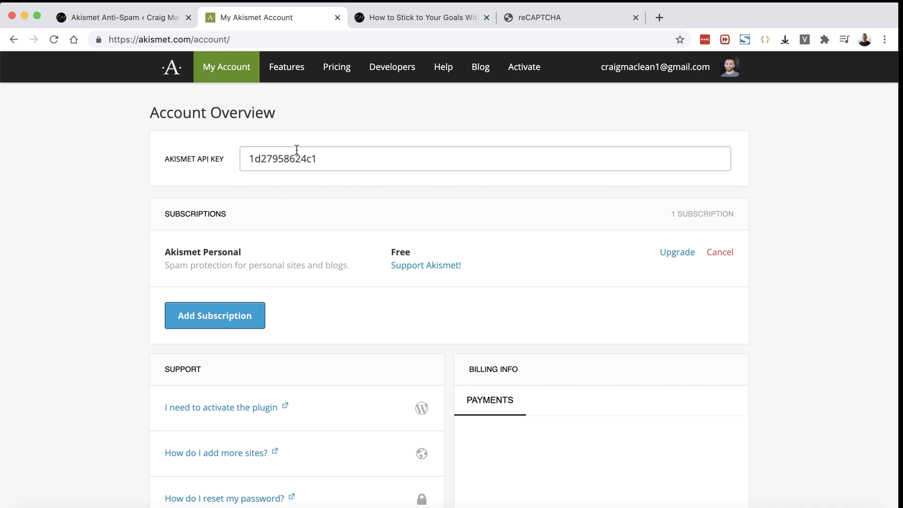
click(322, 155)
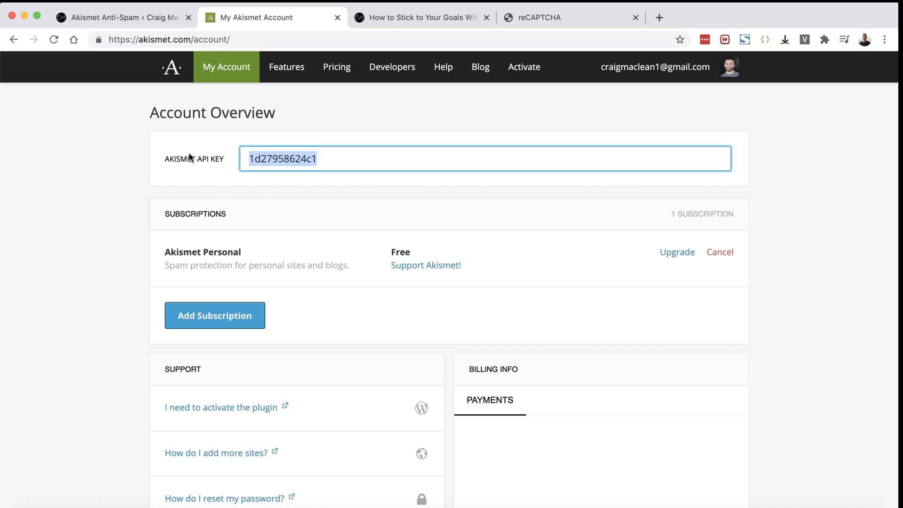
right_click(258, 157)
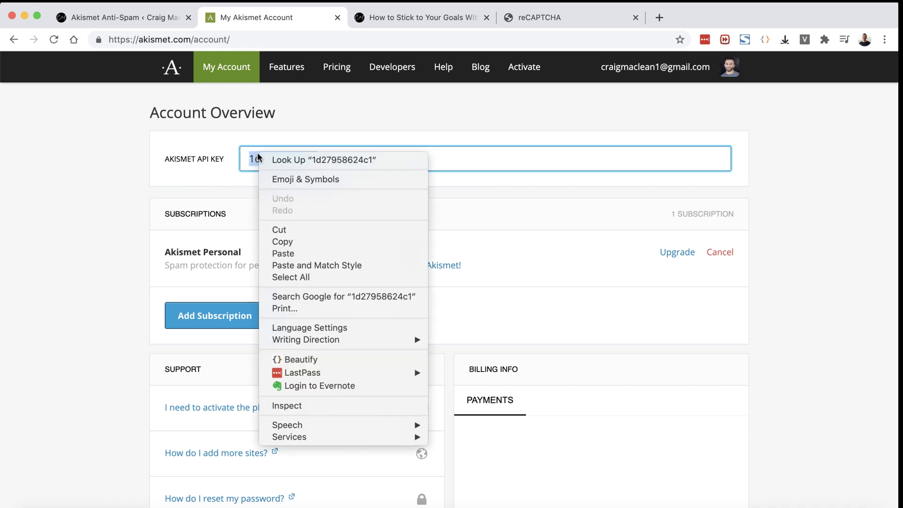
click(282, 241)
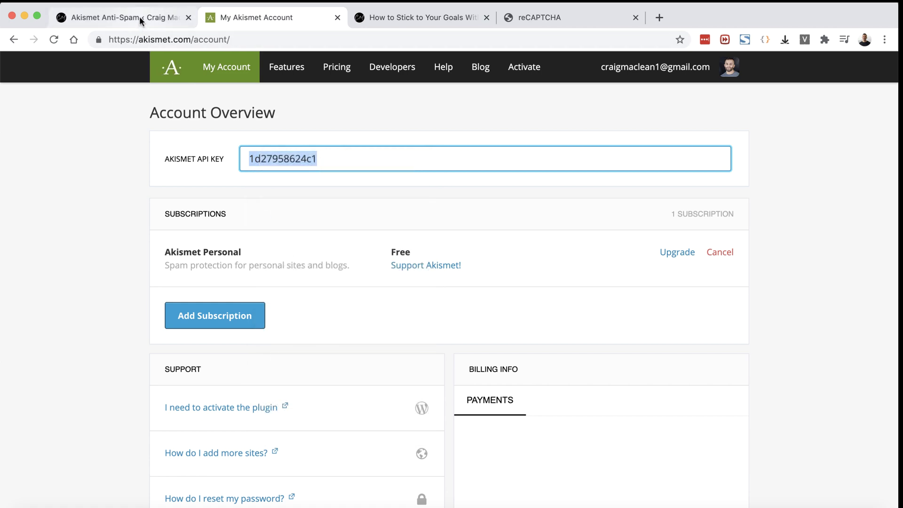
Step: Connect Akismet in WordPress by manually entering the copied API key
click(139, 17)
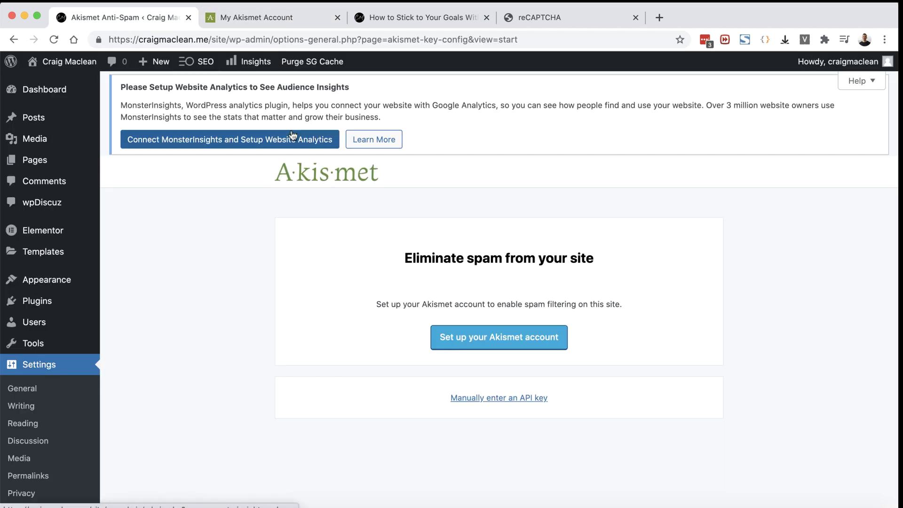
click(508, 398)
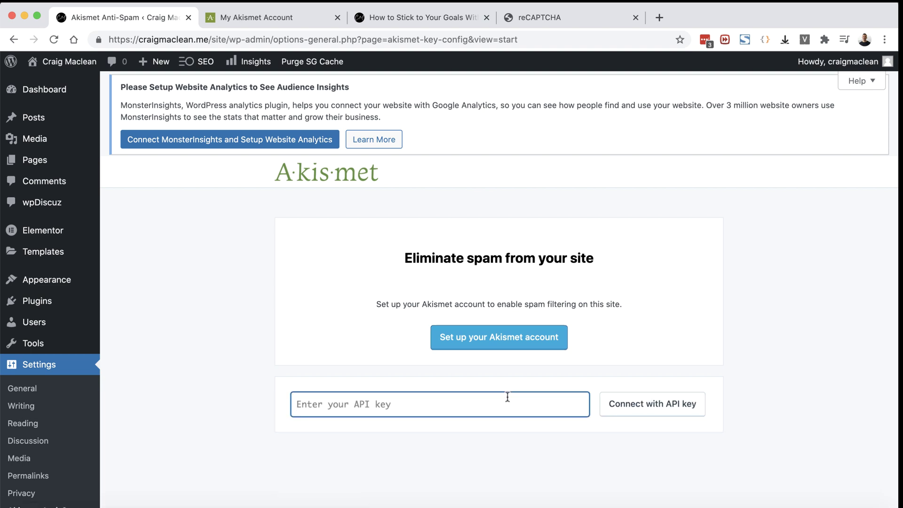
key(super+v)
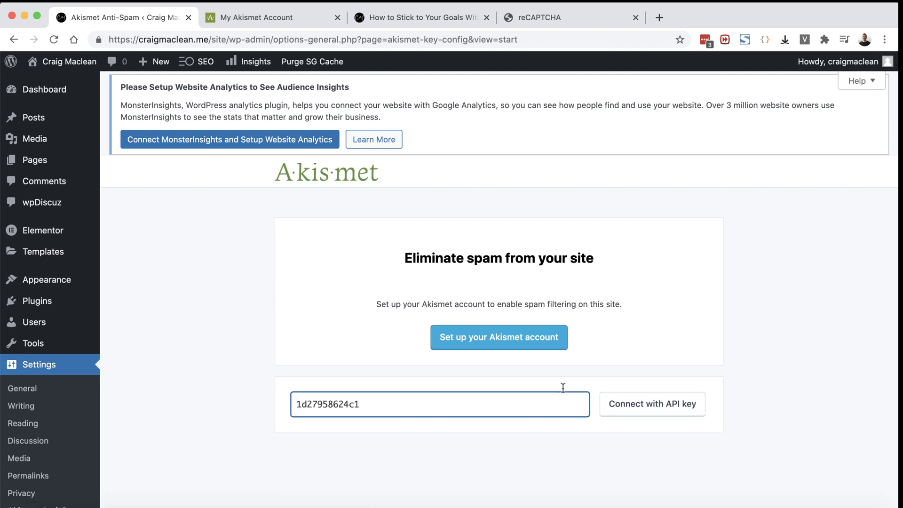
click(619, 415)
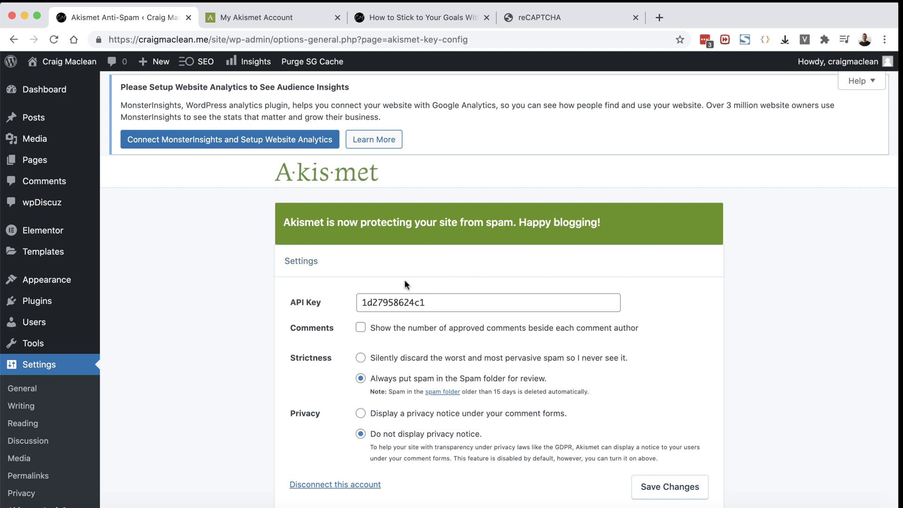
Step: Save the Akismet settings, with spam sent to the Spam folder
scroll(421, 351, down, 2)
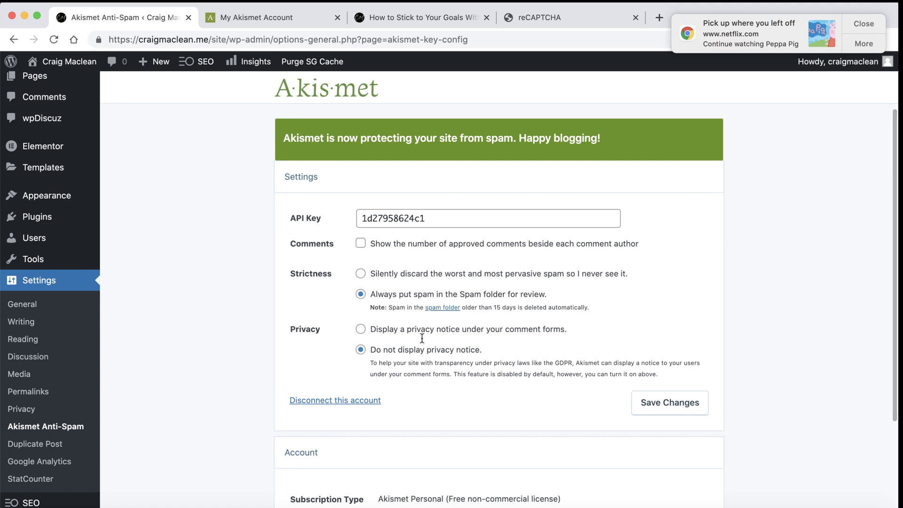
scroll(423, 337, down, 3)
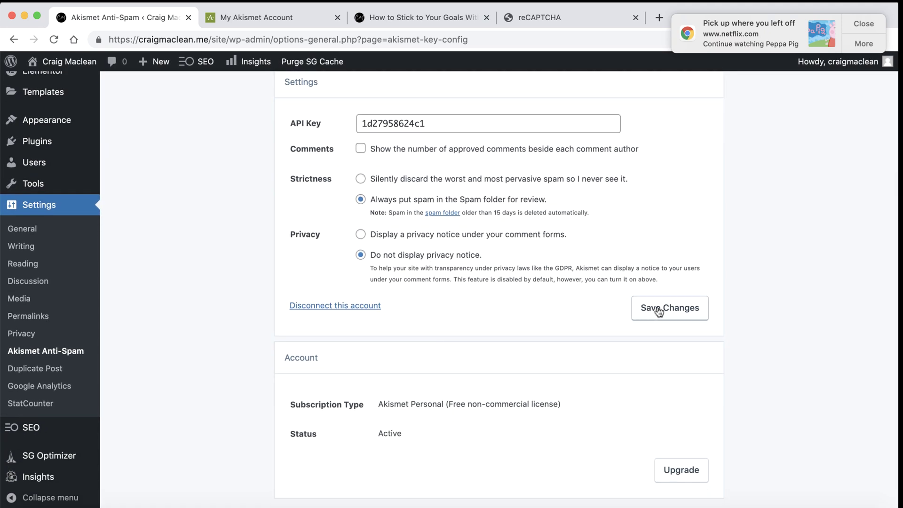
click(658, 312)
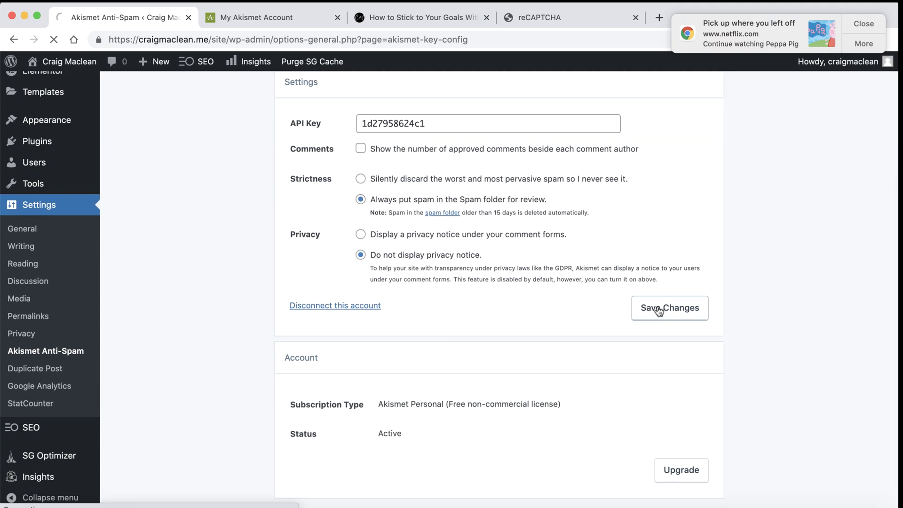
click(855, 24)
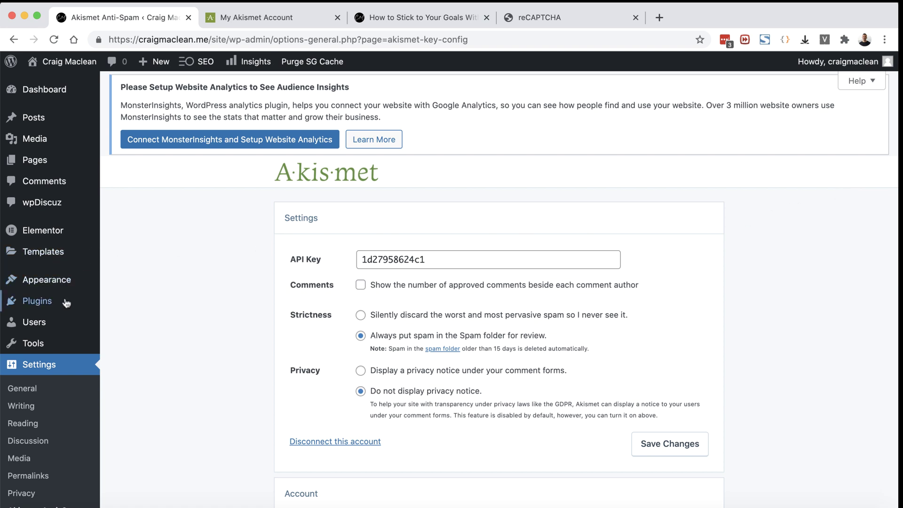
Step: Search for 'Comment link remove', then install and activate the Comment Link Remove plugin
mouse_move(64, 304)
click(118, 320)
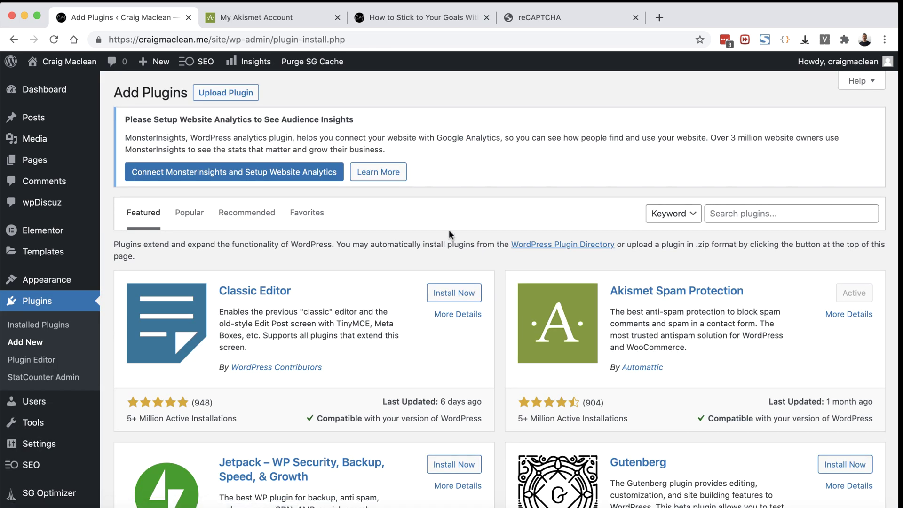
click(712, 213)
text(C)
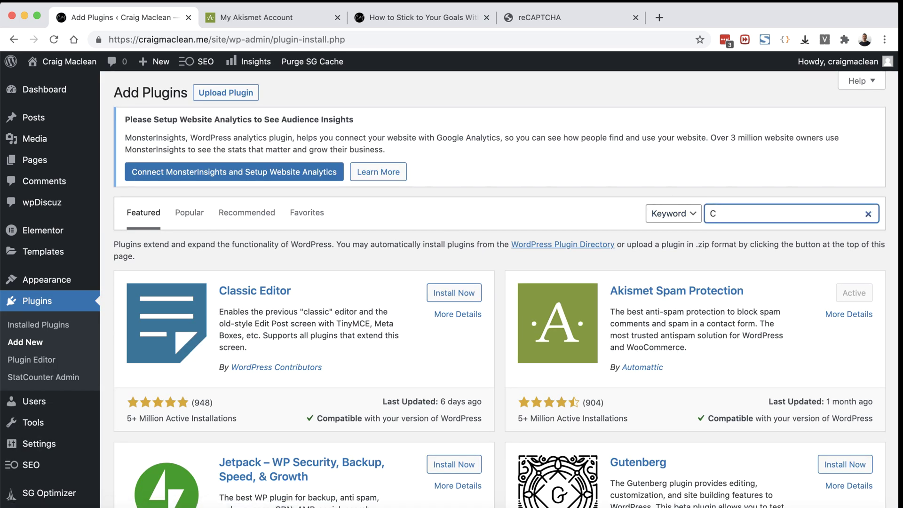
text(omment link remove)
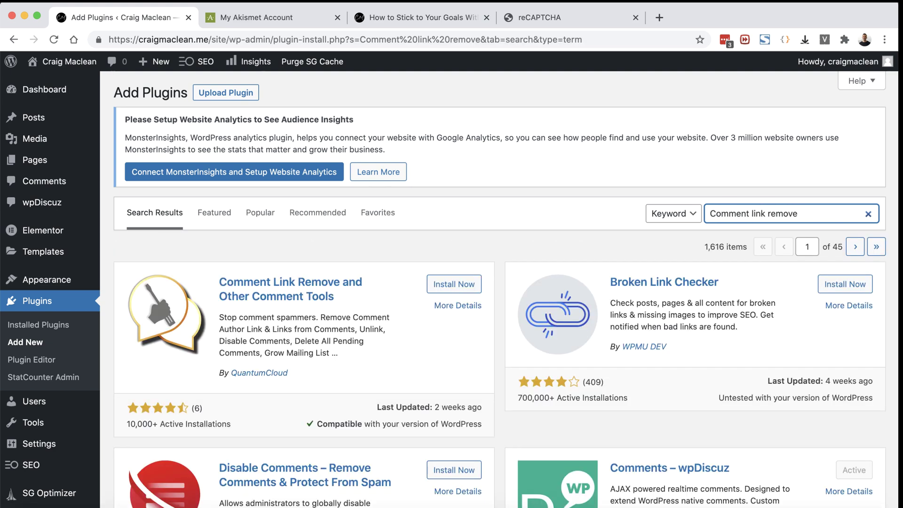
click(459, 285)
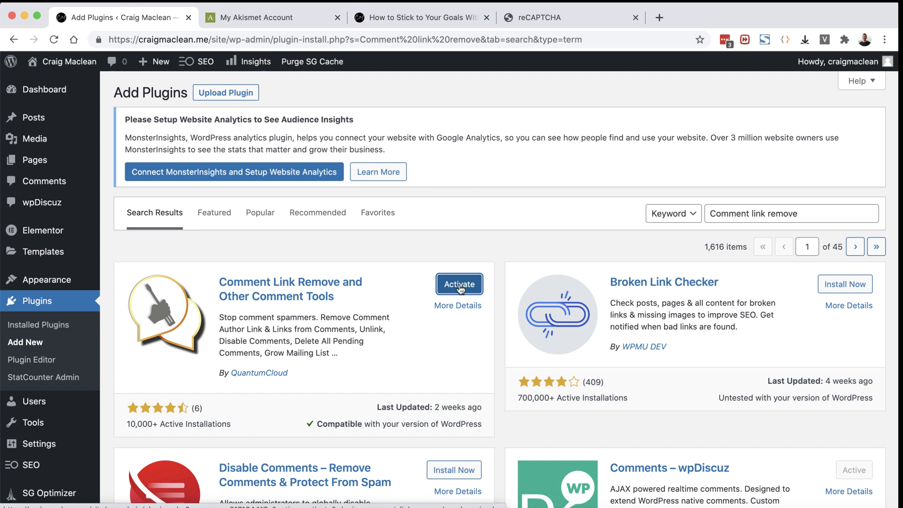
click(459, 286)
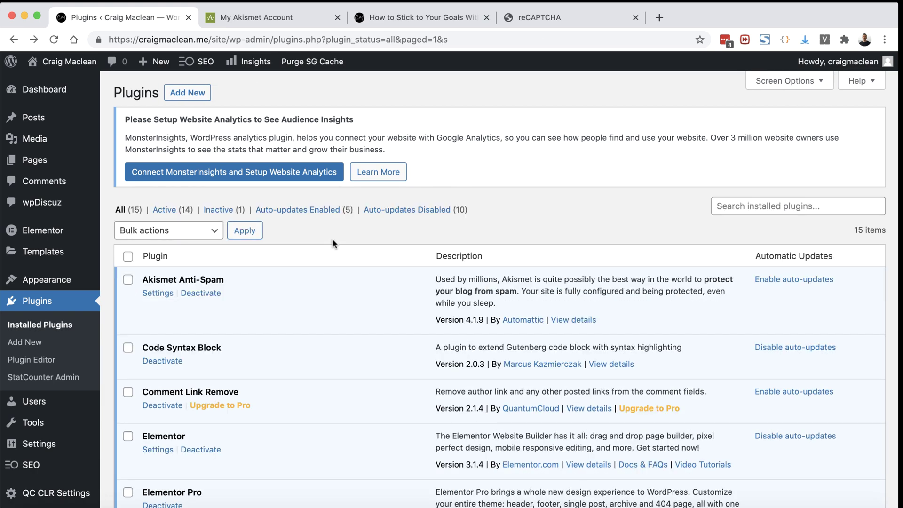
scroll(49, 272, down, 3)
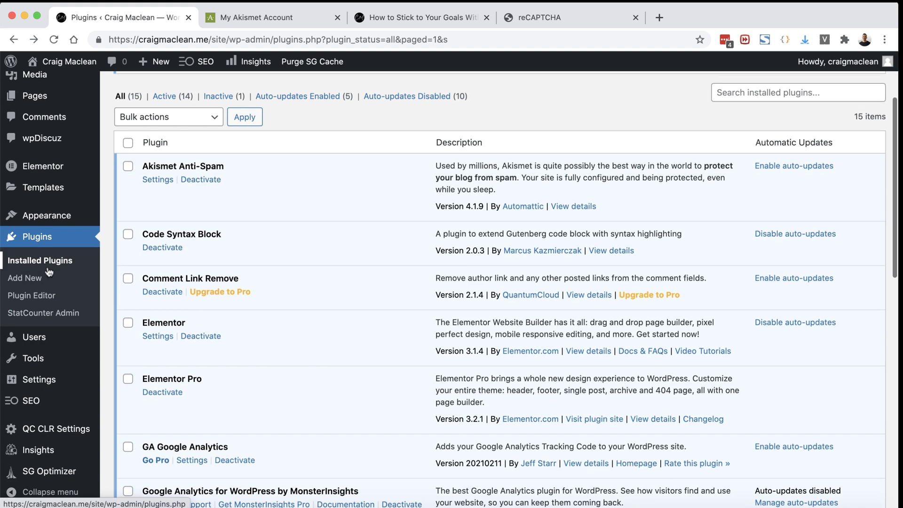
mouse_move(69, 432)
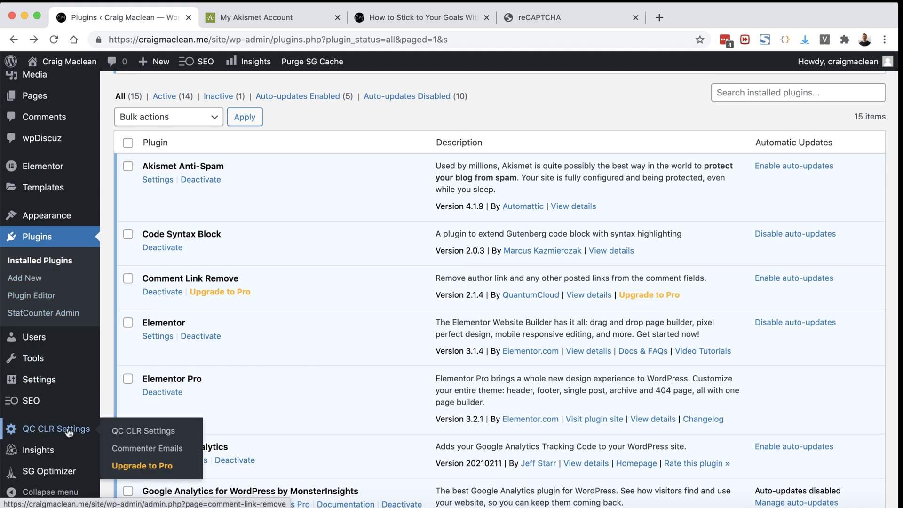
Step: In QC CLR Settings, turn on Disable URL hyper-links in comments
click(136, 431)
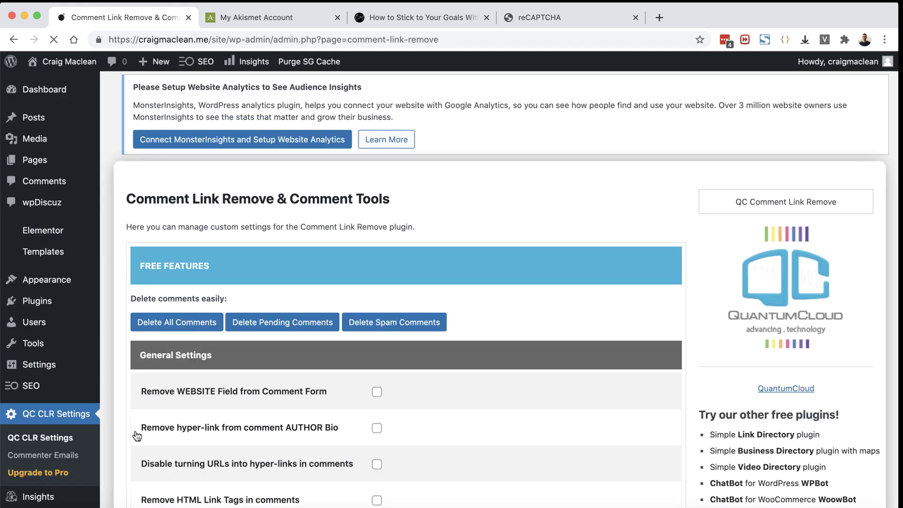
scroll(136, 434, down, 2)
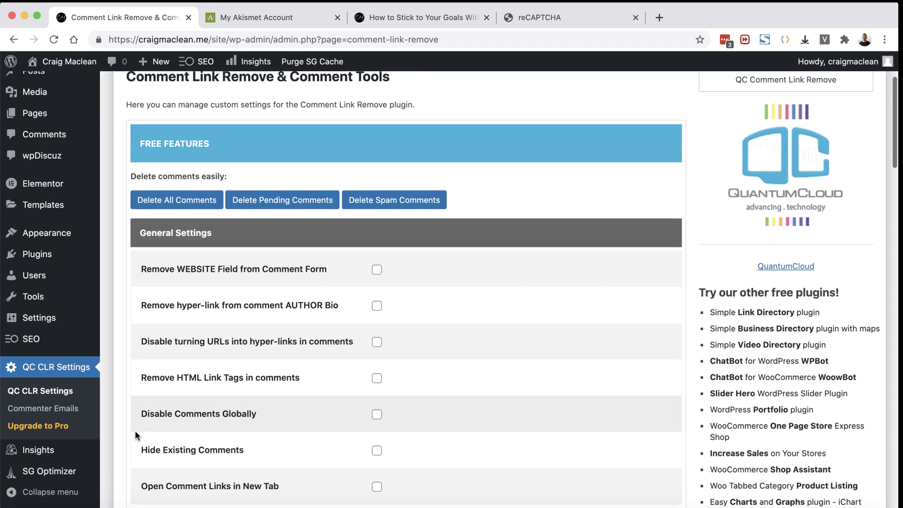
scroll(135, 435, down, 3)
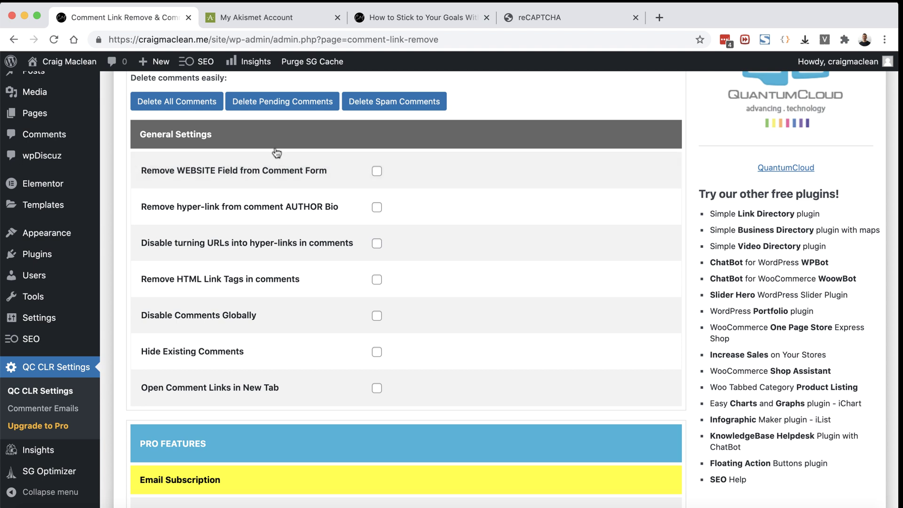
click(377, 172)
click(376, 171)
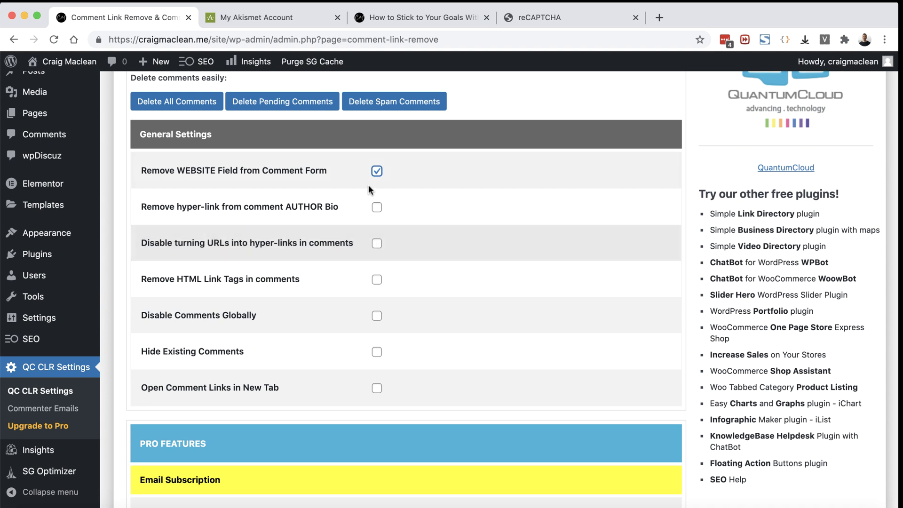
click(376, 171)
click(377, 243)
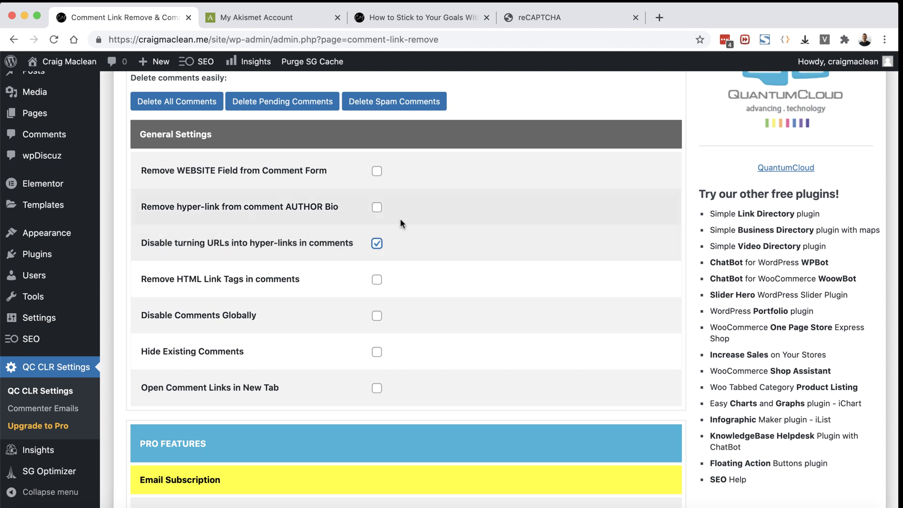
Step: Also tick Remove WEBSITE Field, Remove AUTHOR Bio hyper-link and Remove HTML Link Tags, and save
click(377, 172)
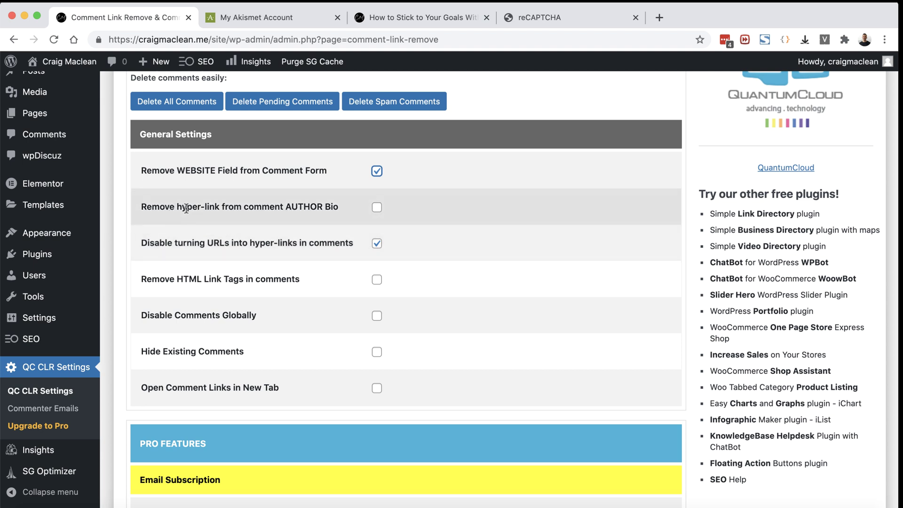
click(377, 209)
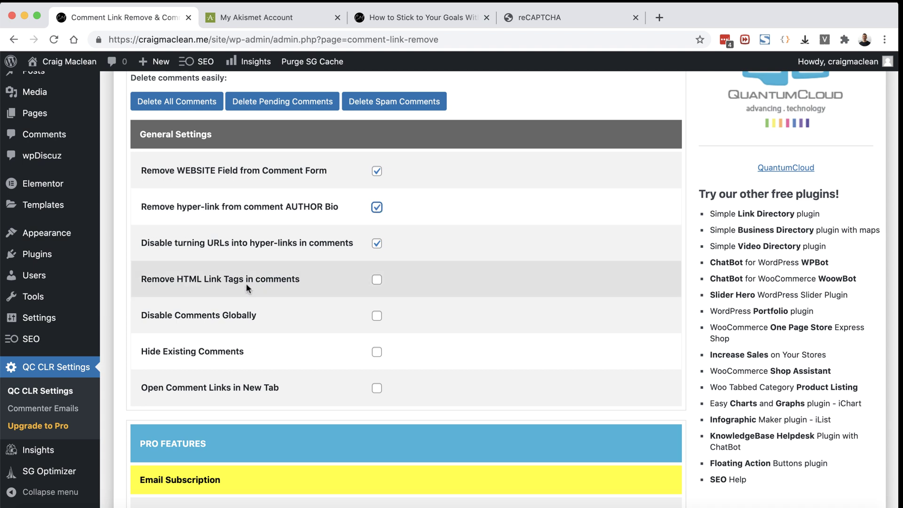
click(377, 281)
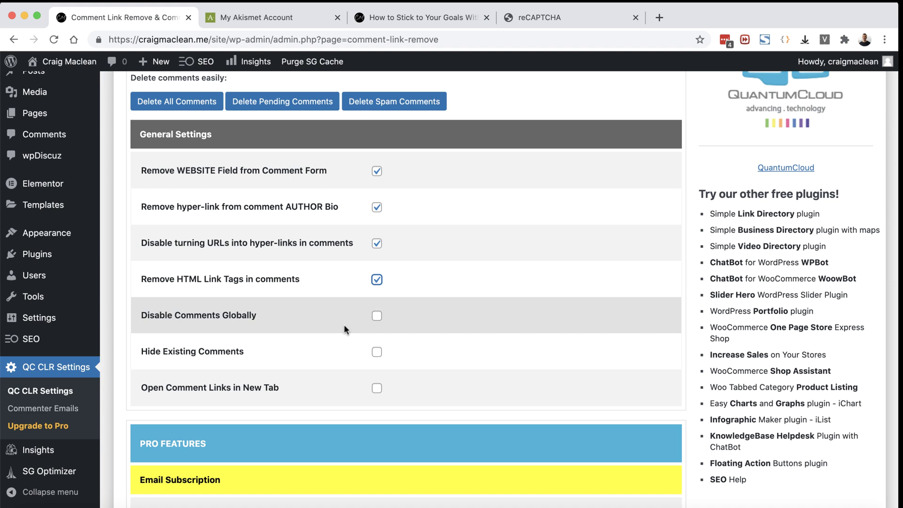
scroll(344, 327, down, 10)
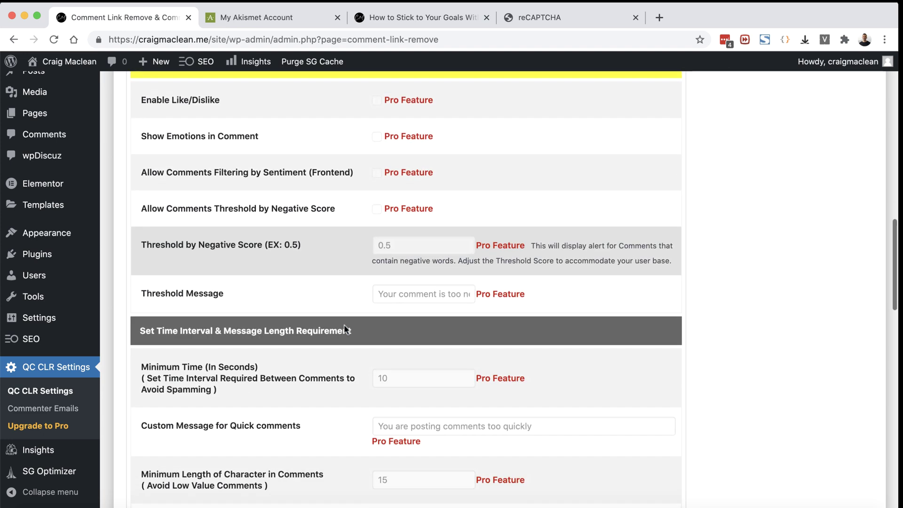
scroll(343, 324, down, 15)
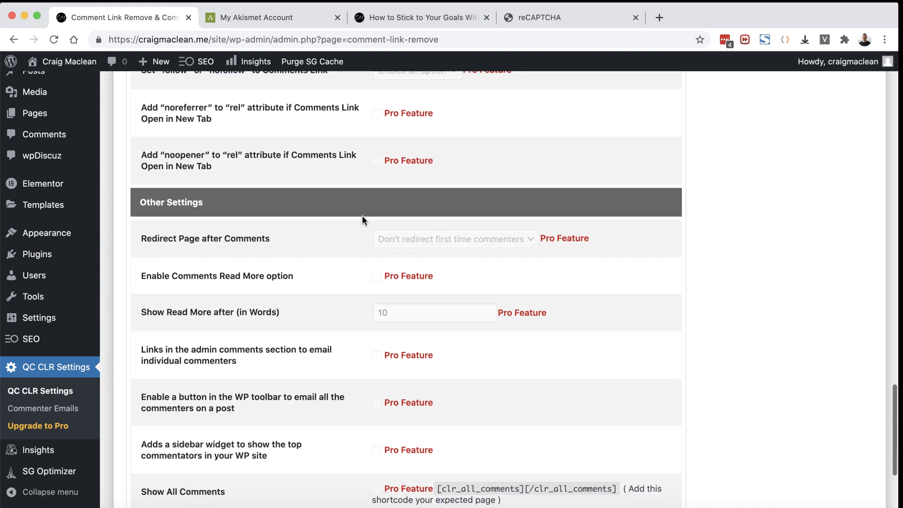
scroll(362, 215, down, 5)
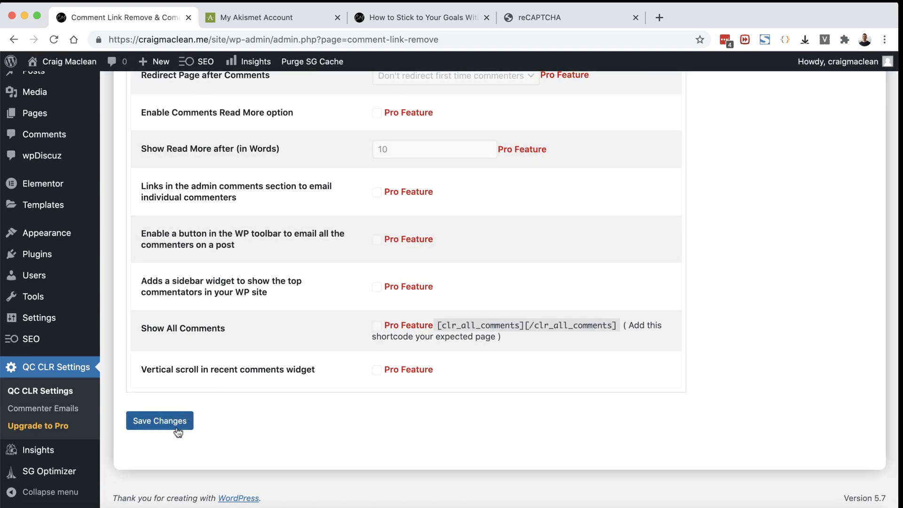
click(177, 428)
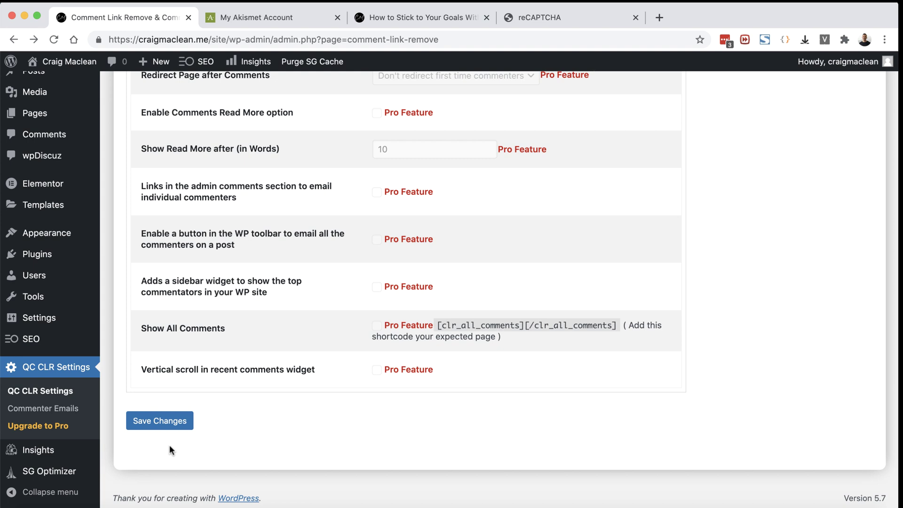
Step: Open Settings > Discussion and place the cursor in the empty Disallowed Comment Keys box
mouse_move(65, 316)
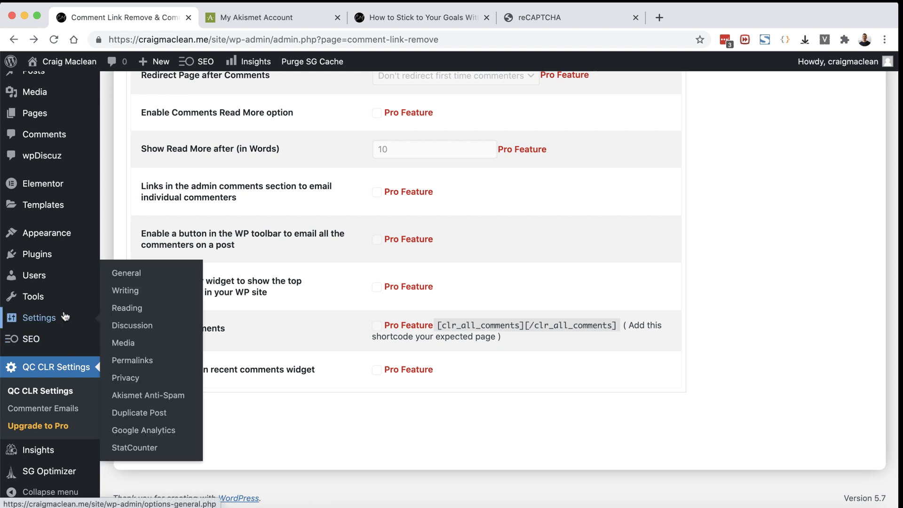
click(130, 327)
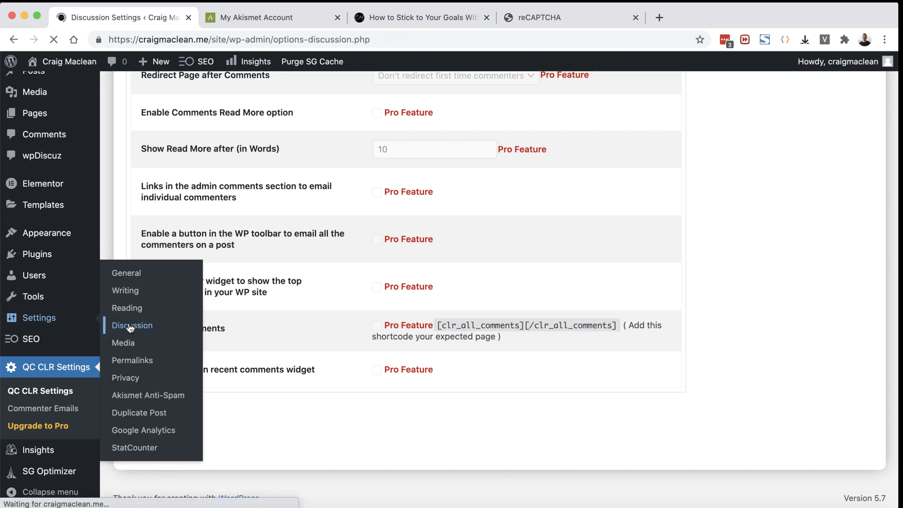
scroll(171, 278, down, 8)
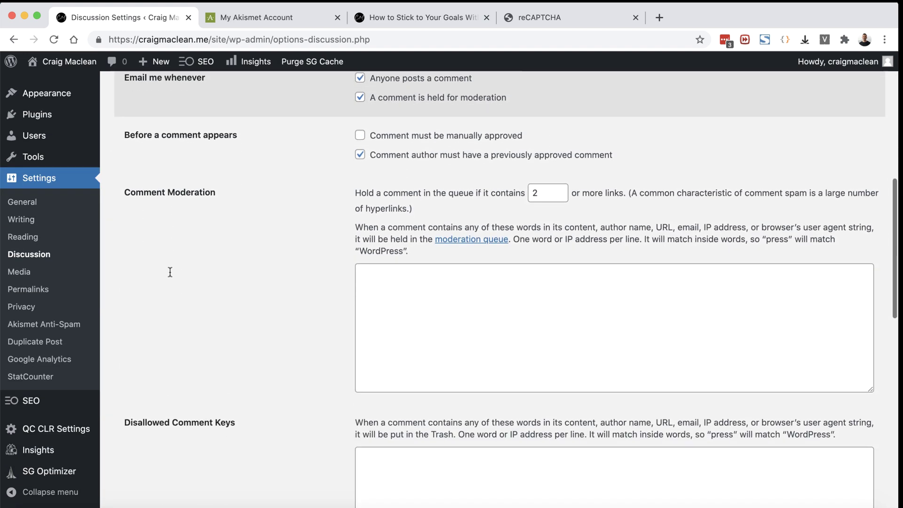
scroll(170, 272, down, 6)
scroll(170, 271, up, 1)
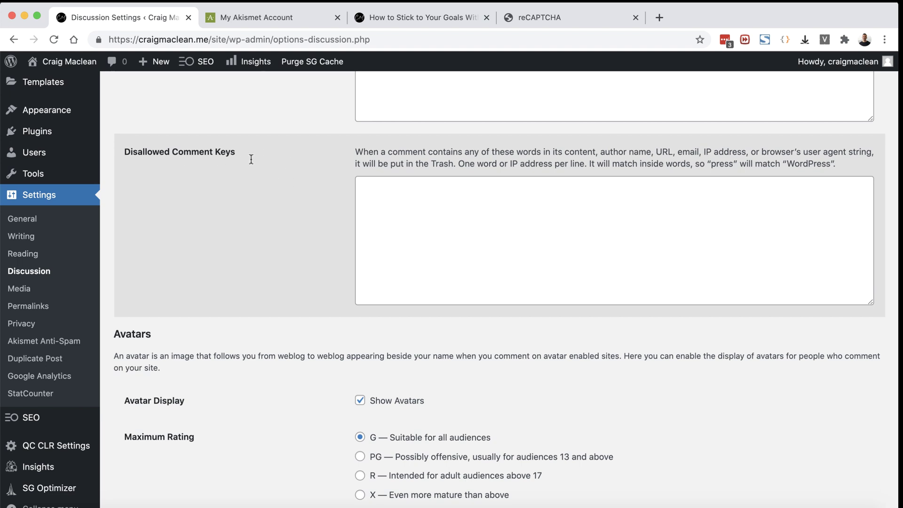
click(432, 216)
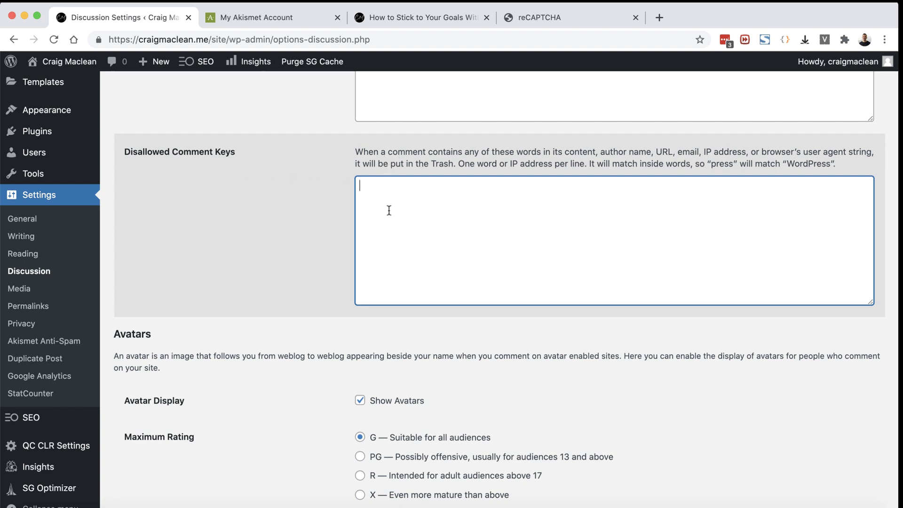
click(263, 202)
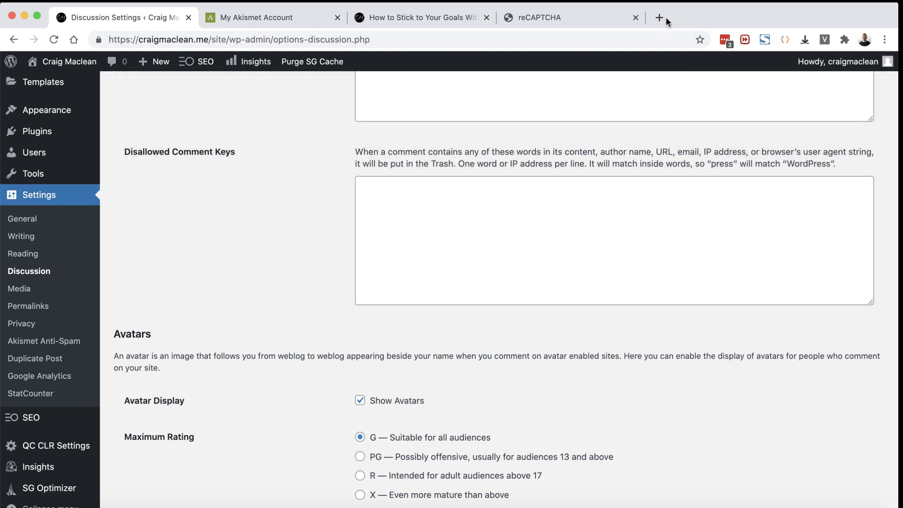
Step: Copy the words from Perishable Press's Ultimate Comment Blacklist .txt and return to Discussion Settings
click(660, 17)
text(https://perishablepress.com/wp/wp-content/online/code/wordpress-ultimate-comment-blacklist.txt)
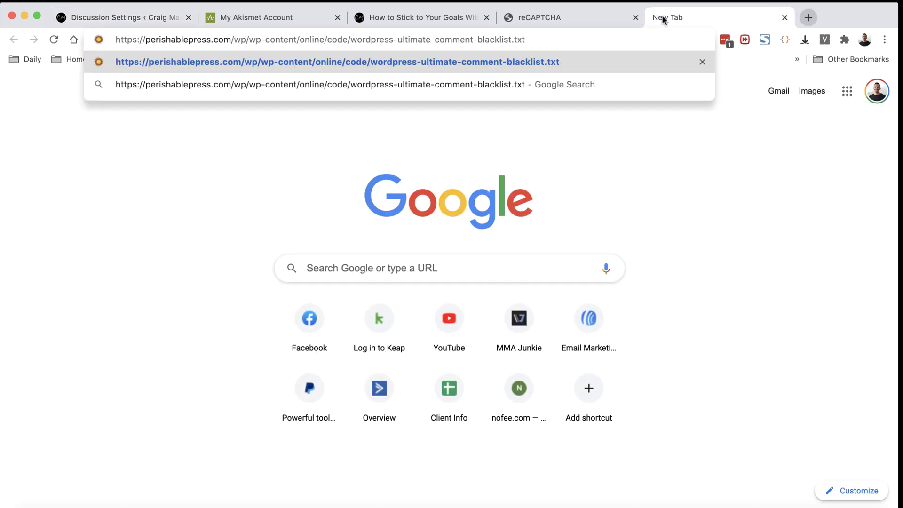
key(Return)
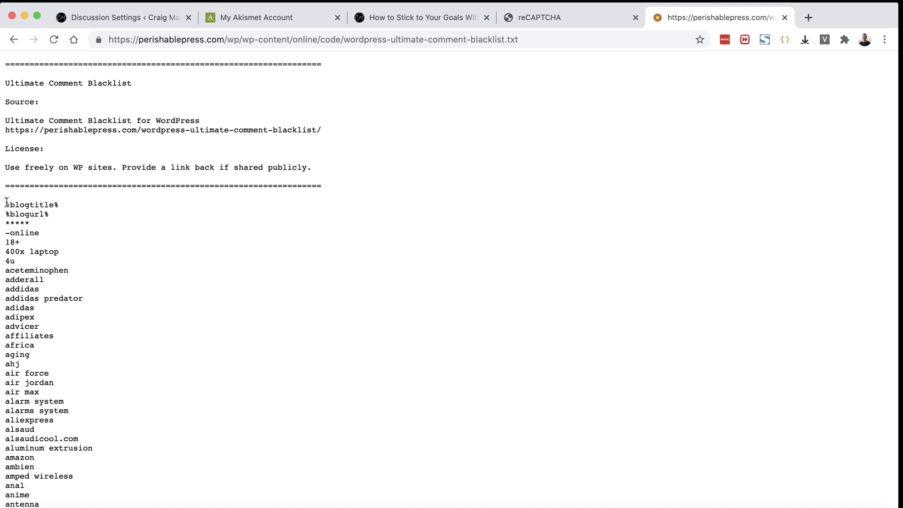
drag(7, 203, 55, 507)
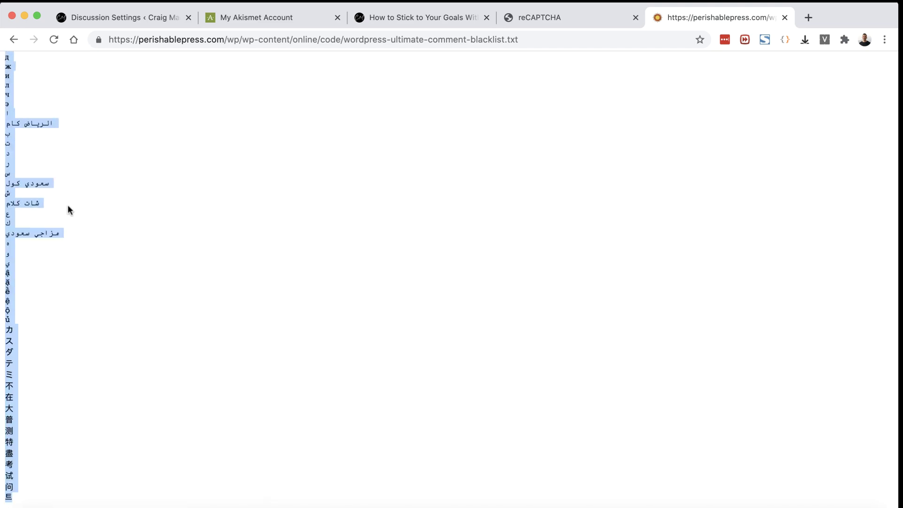
scroll(68, 206, up, 20)
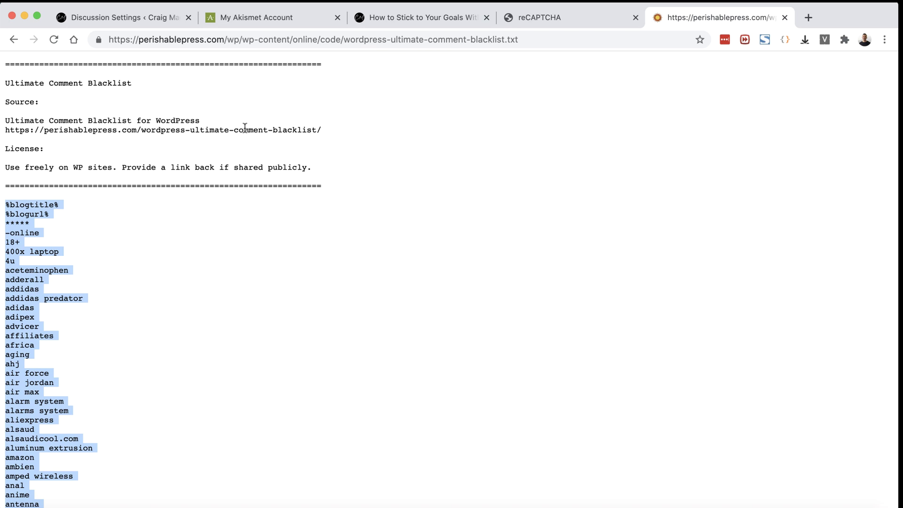
click(151, 24)
click(360, 199)
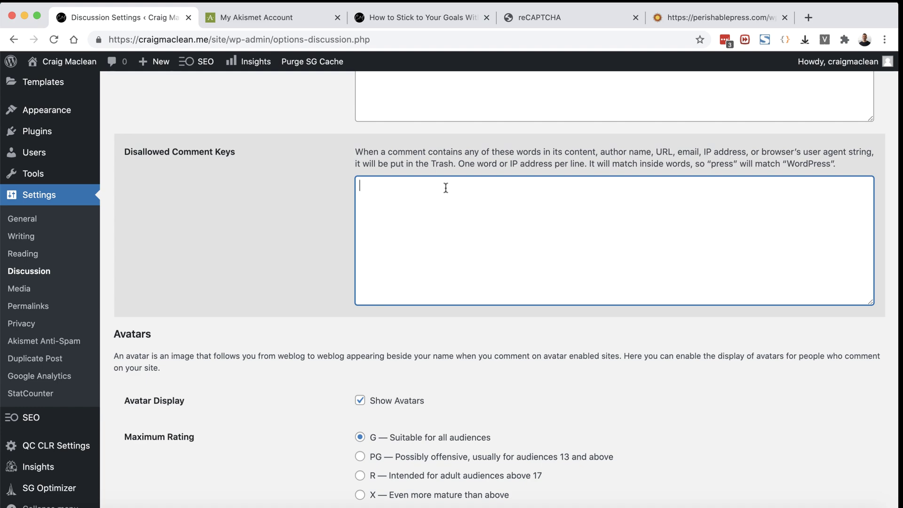
Step: Paste the blacklist words into Disallowed Comment Keys and save the Discussion settings
key(super+v)
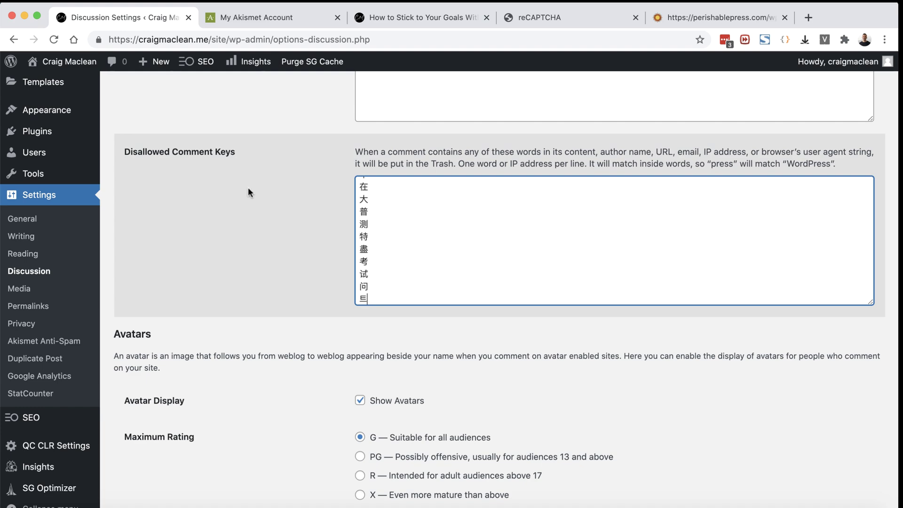
scroll(248, 187, down, 10)
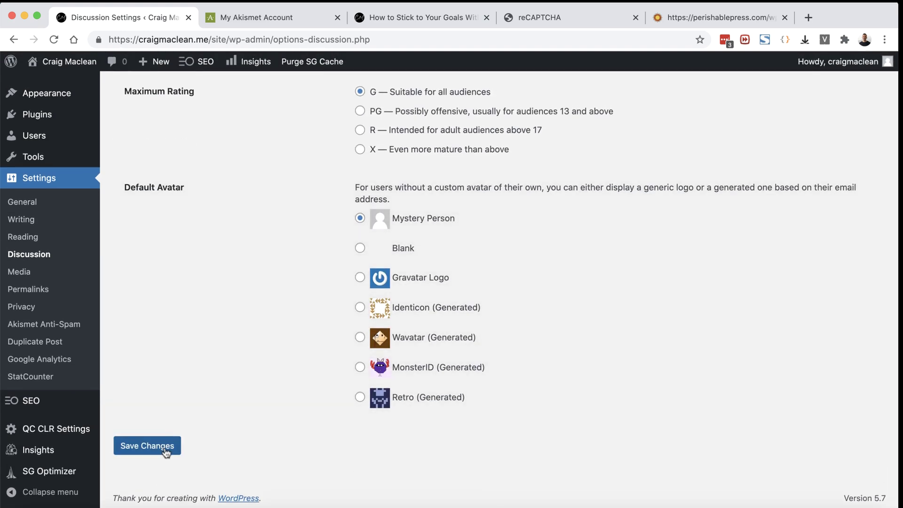
click(147, 445)
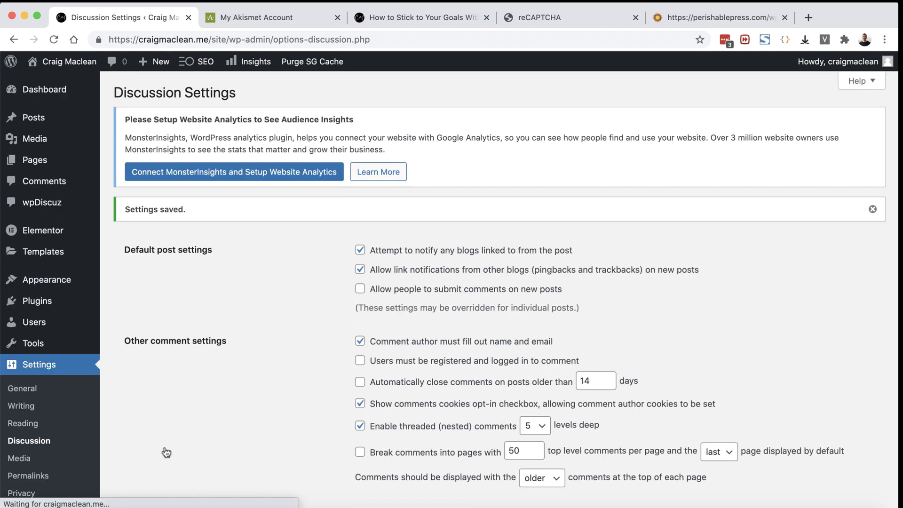